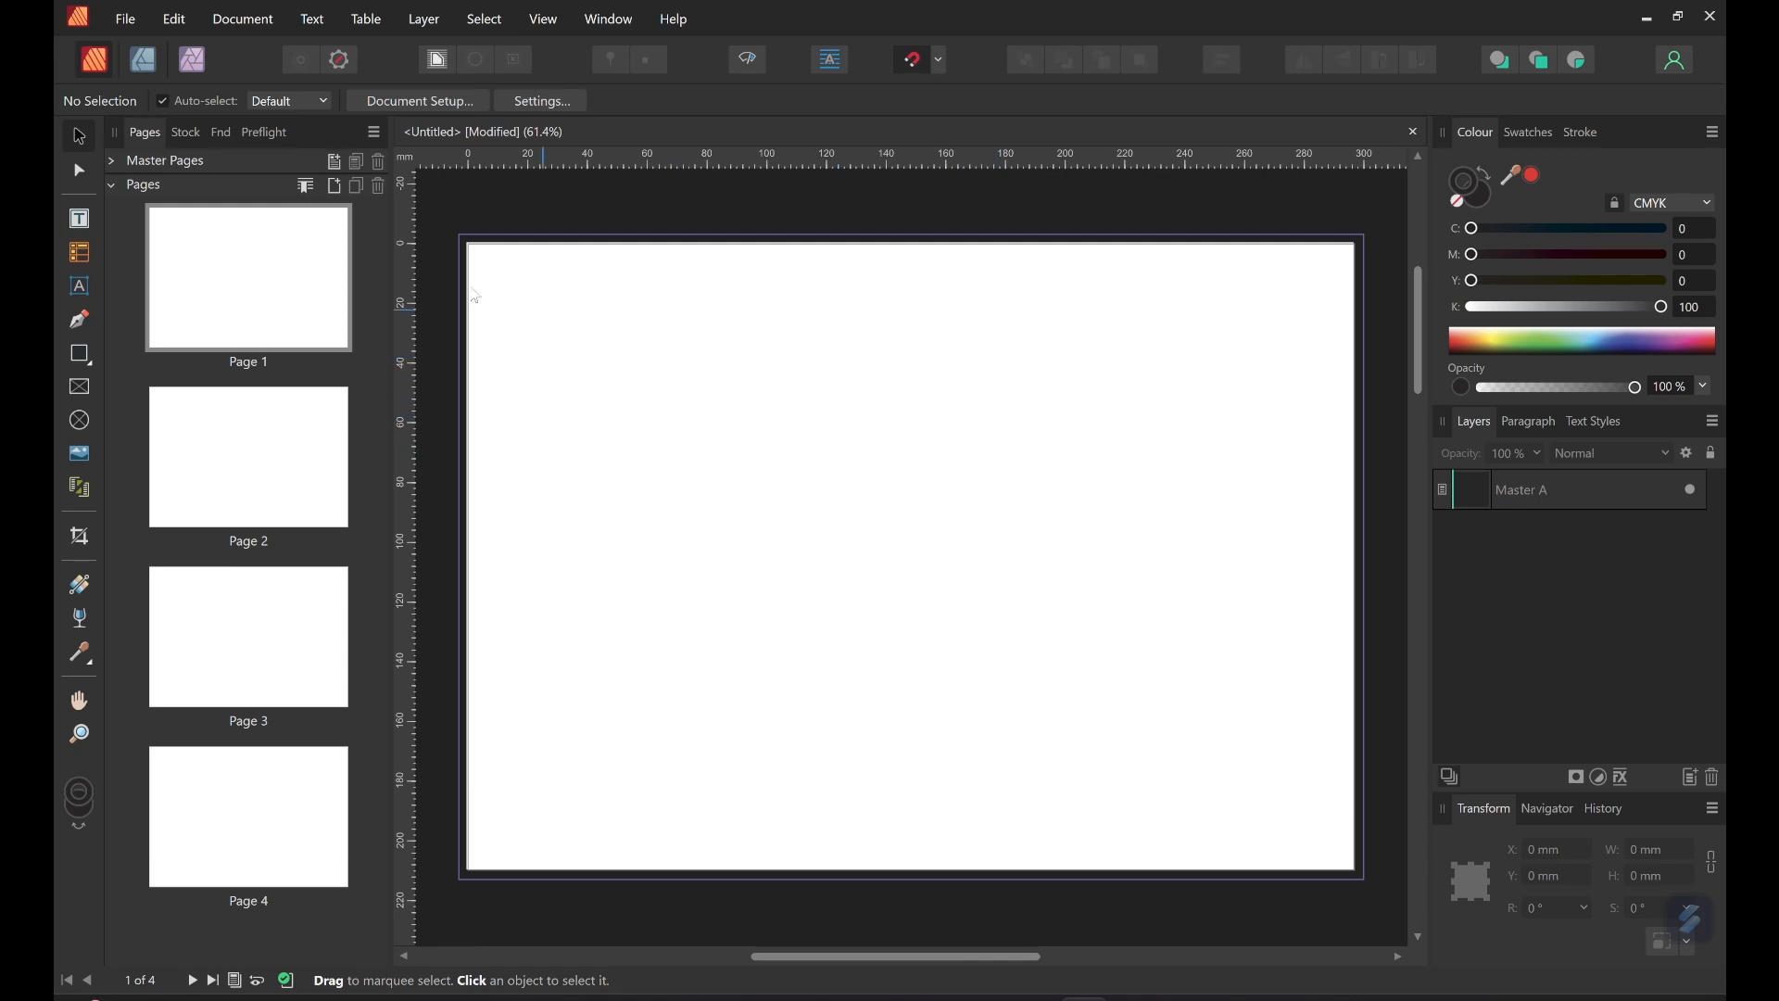
# Open the Master A page for editing and bring up its guide settings, moved clear of the page.
pyautogui.click(115, 161)
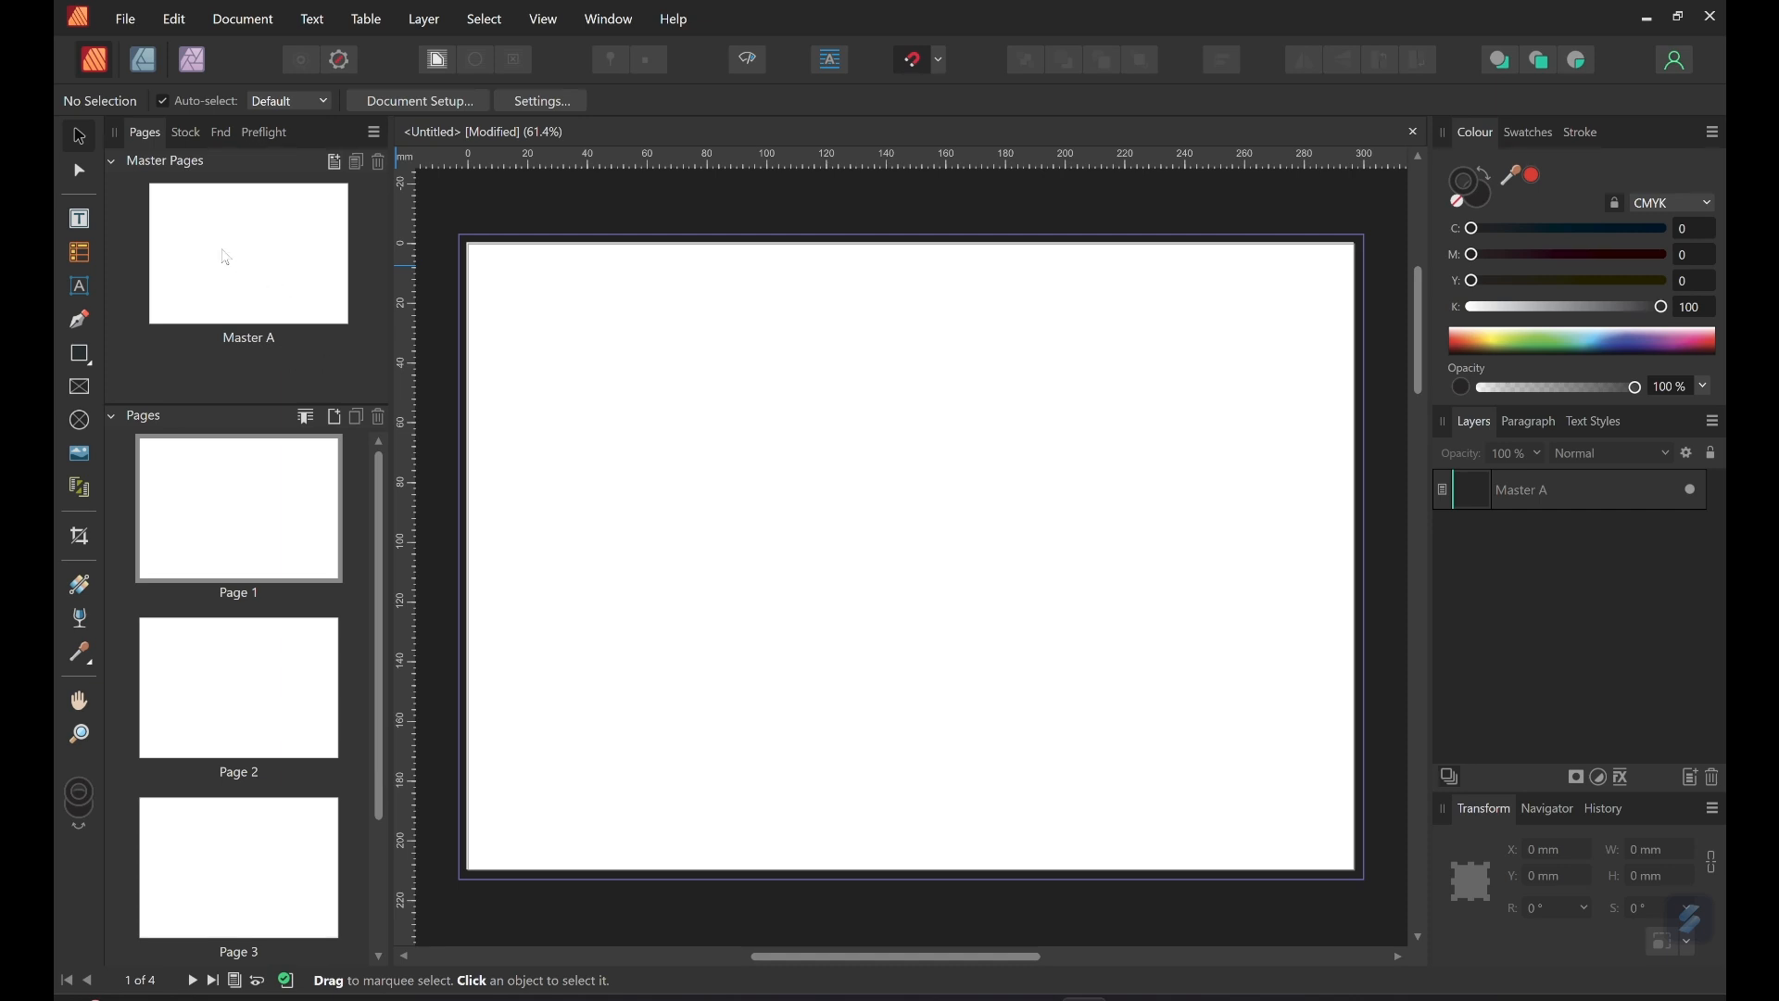
pyautogui.click(242, 277)
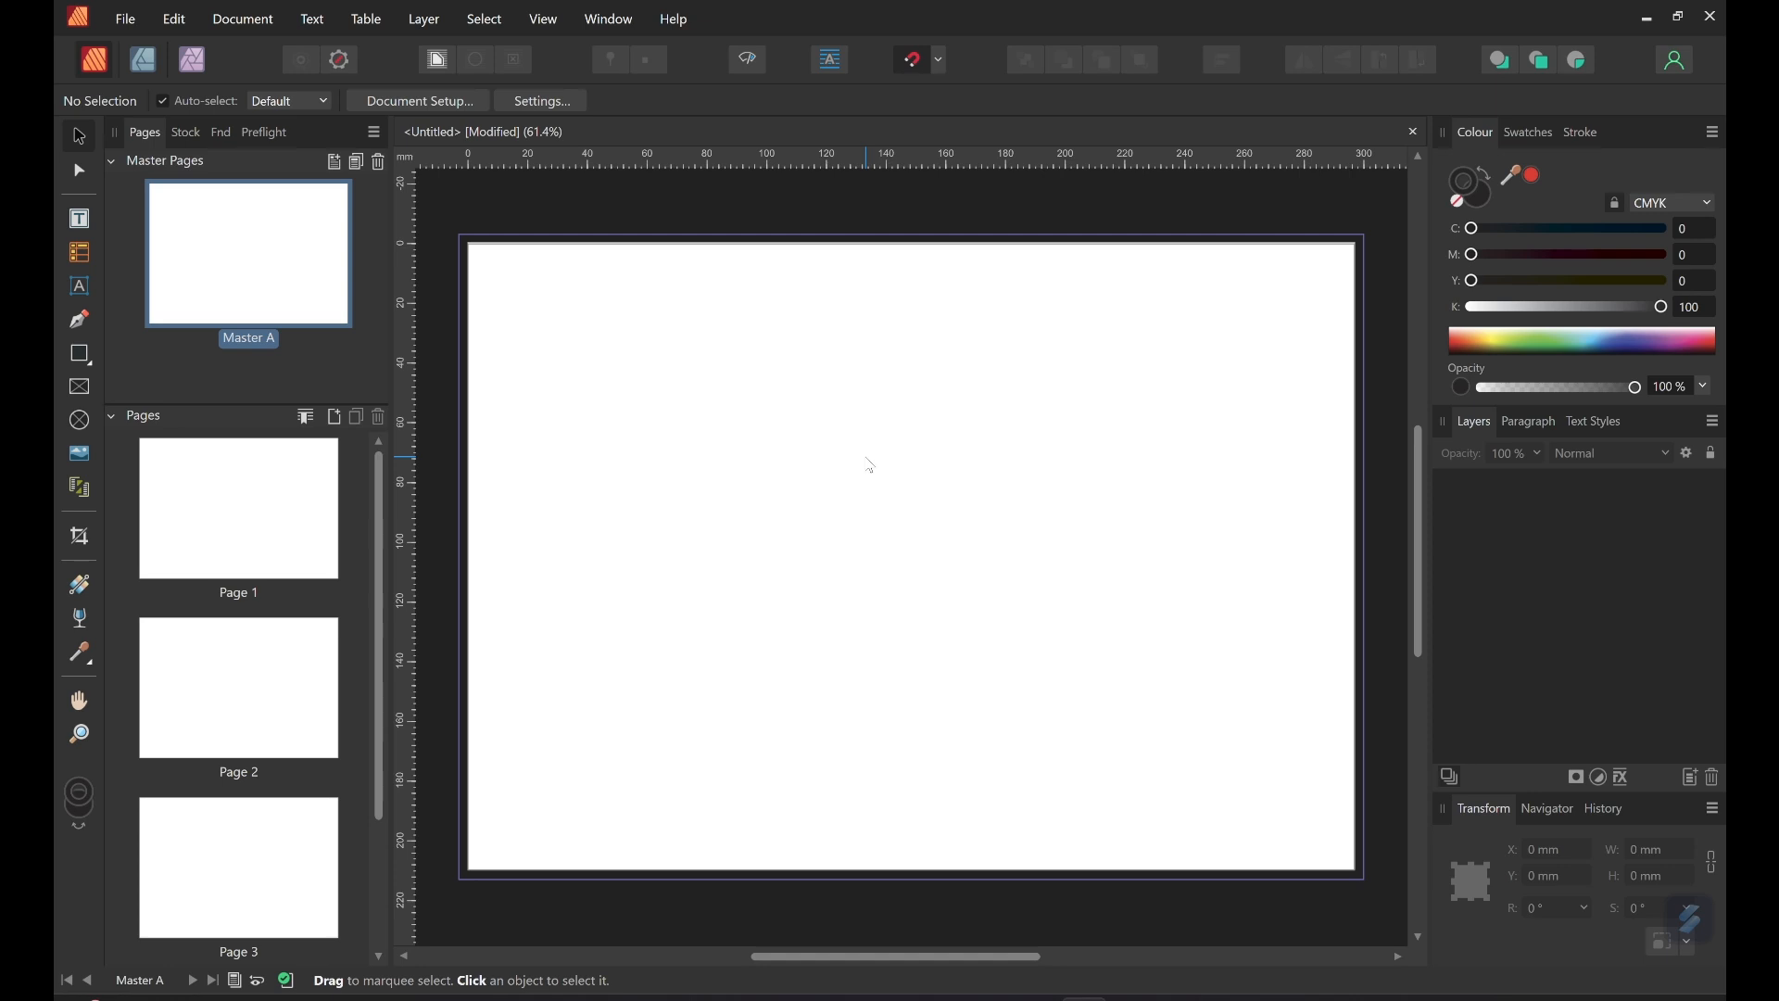
pyautogui.click(549, 23)
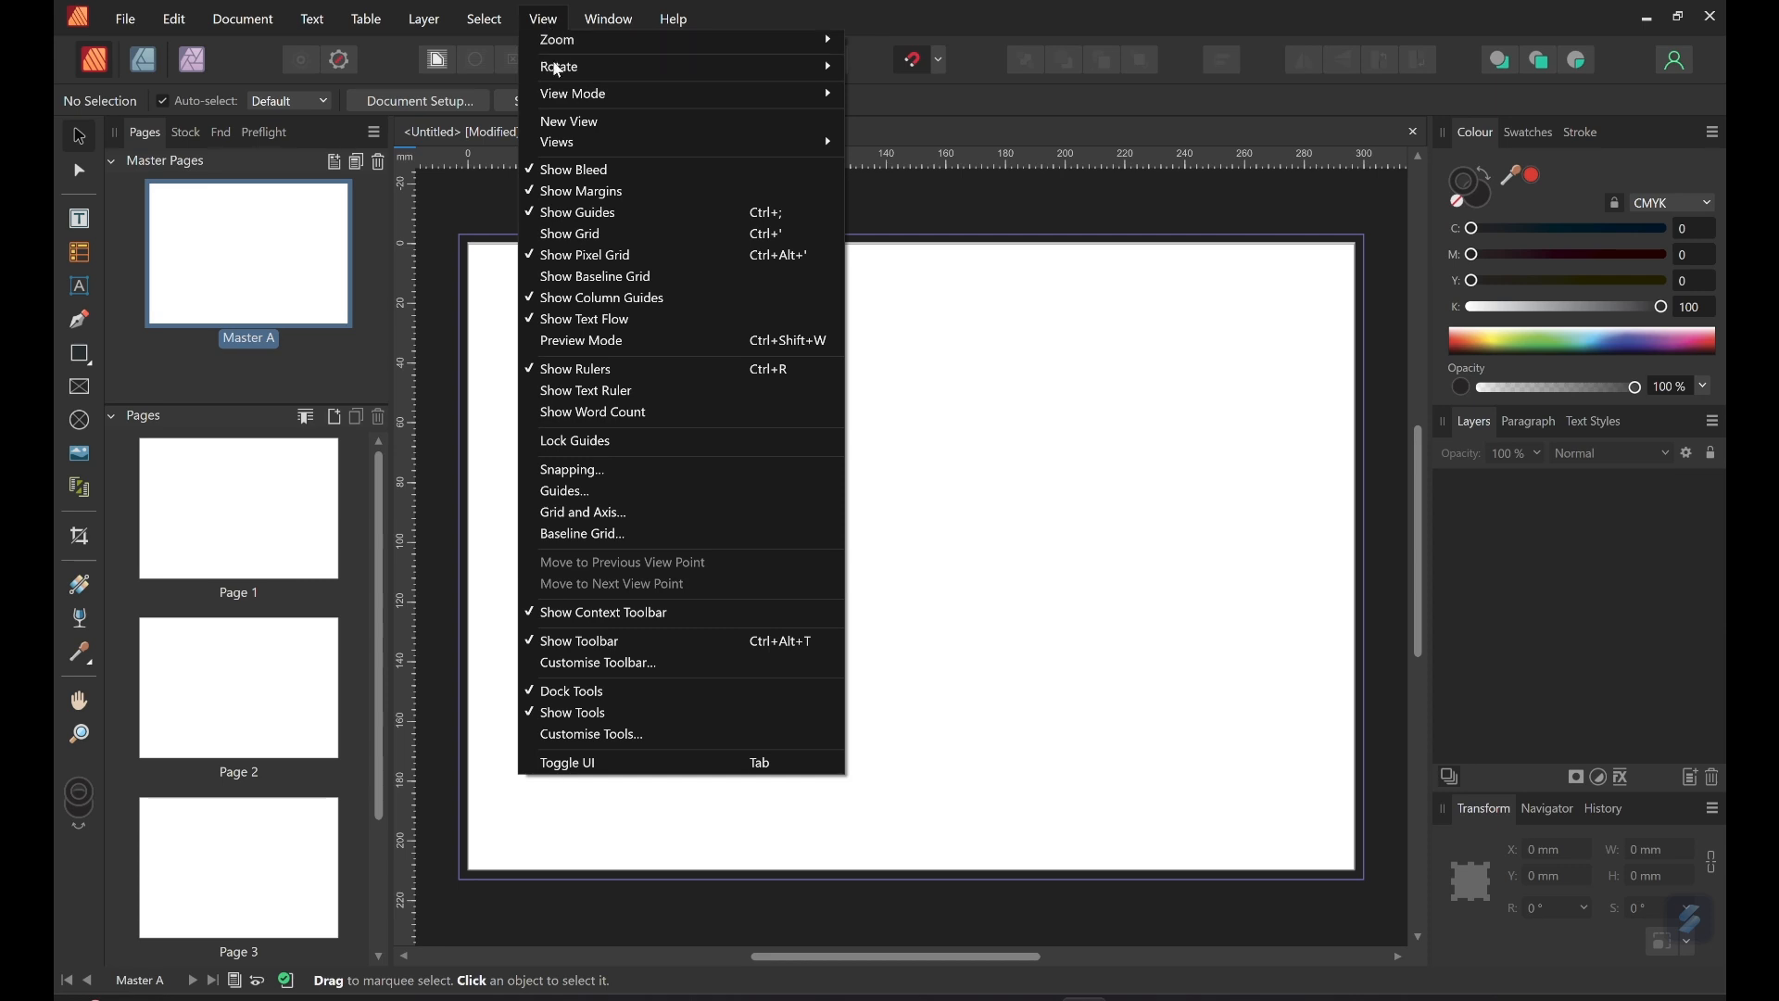
pyautogui.click(638, 498)
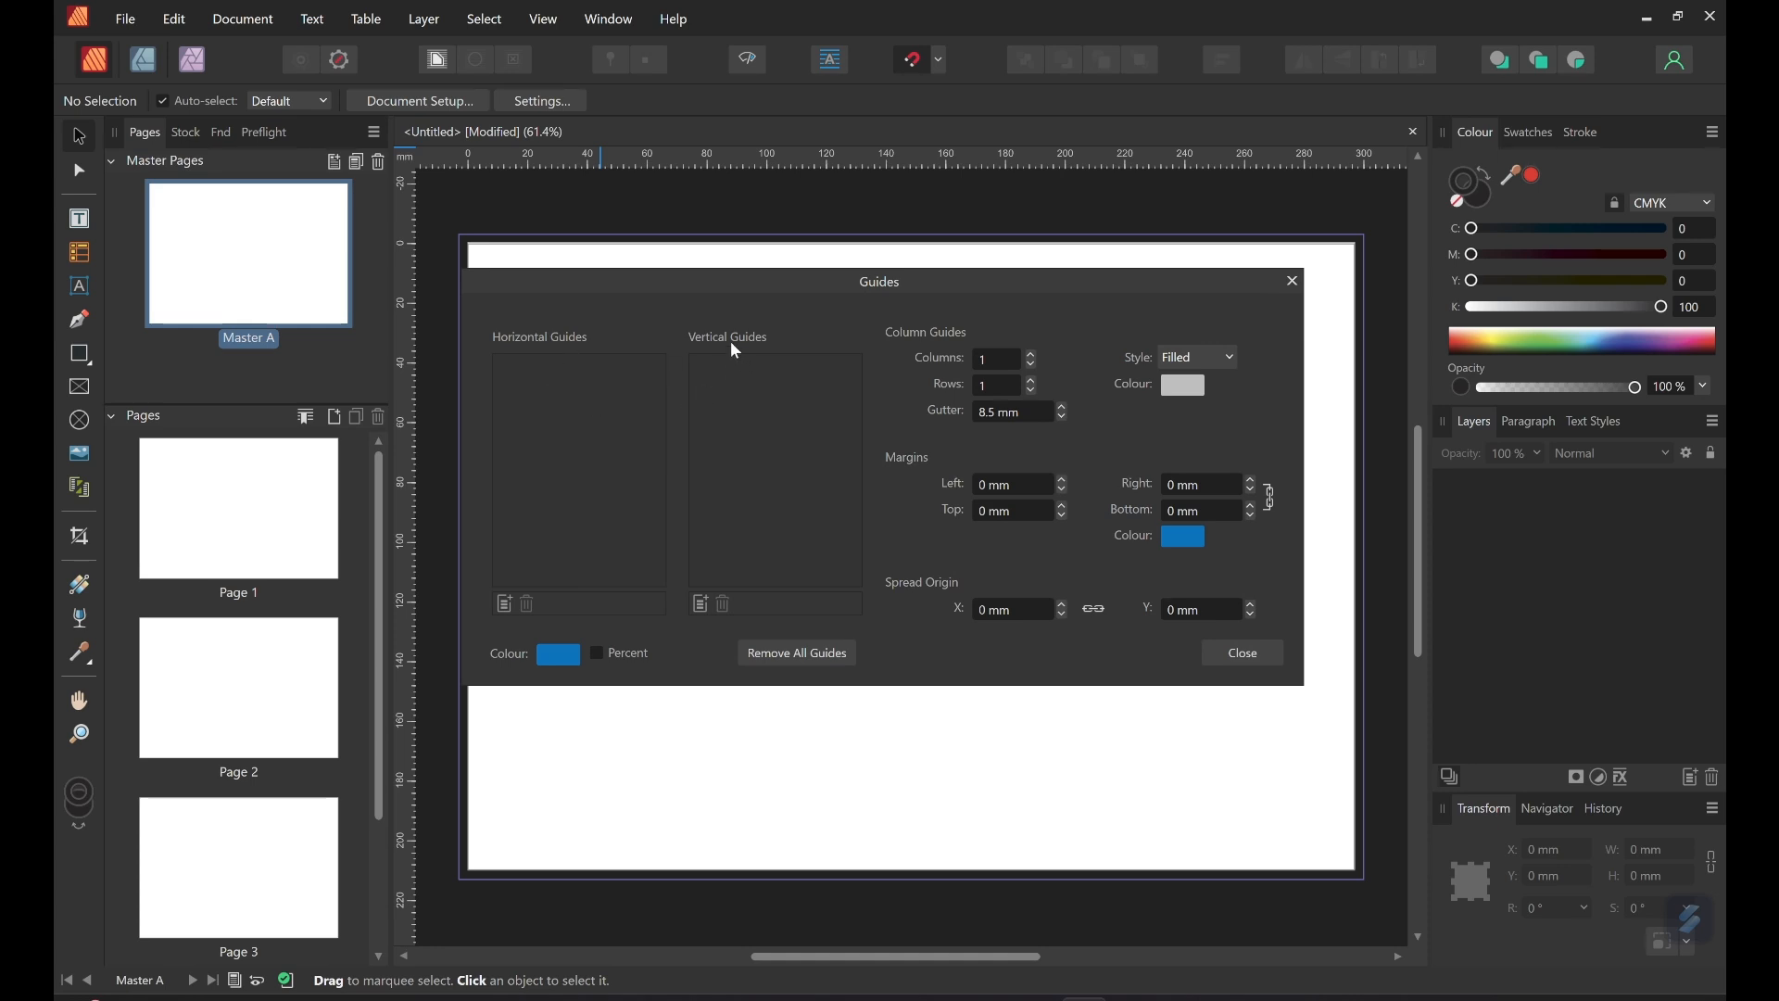
pyautogui.moveTo(806, 280); pyautogui.dragTo(1182, 63)
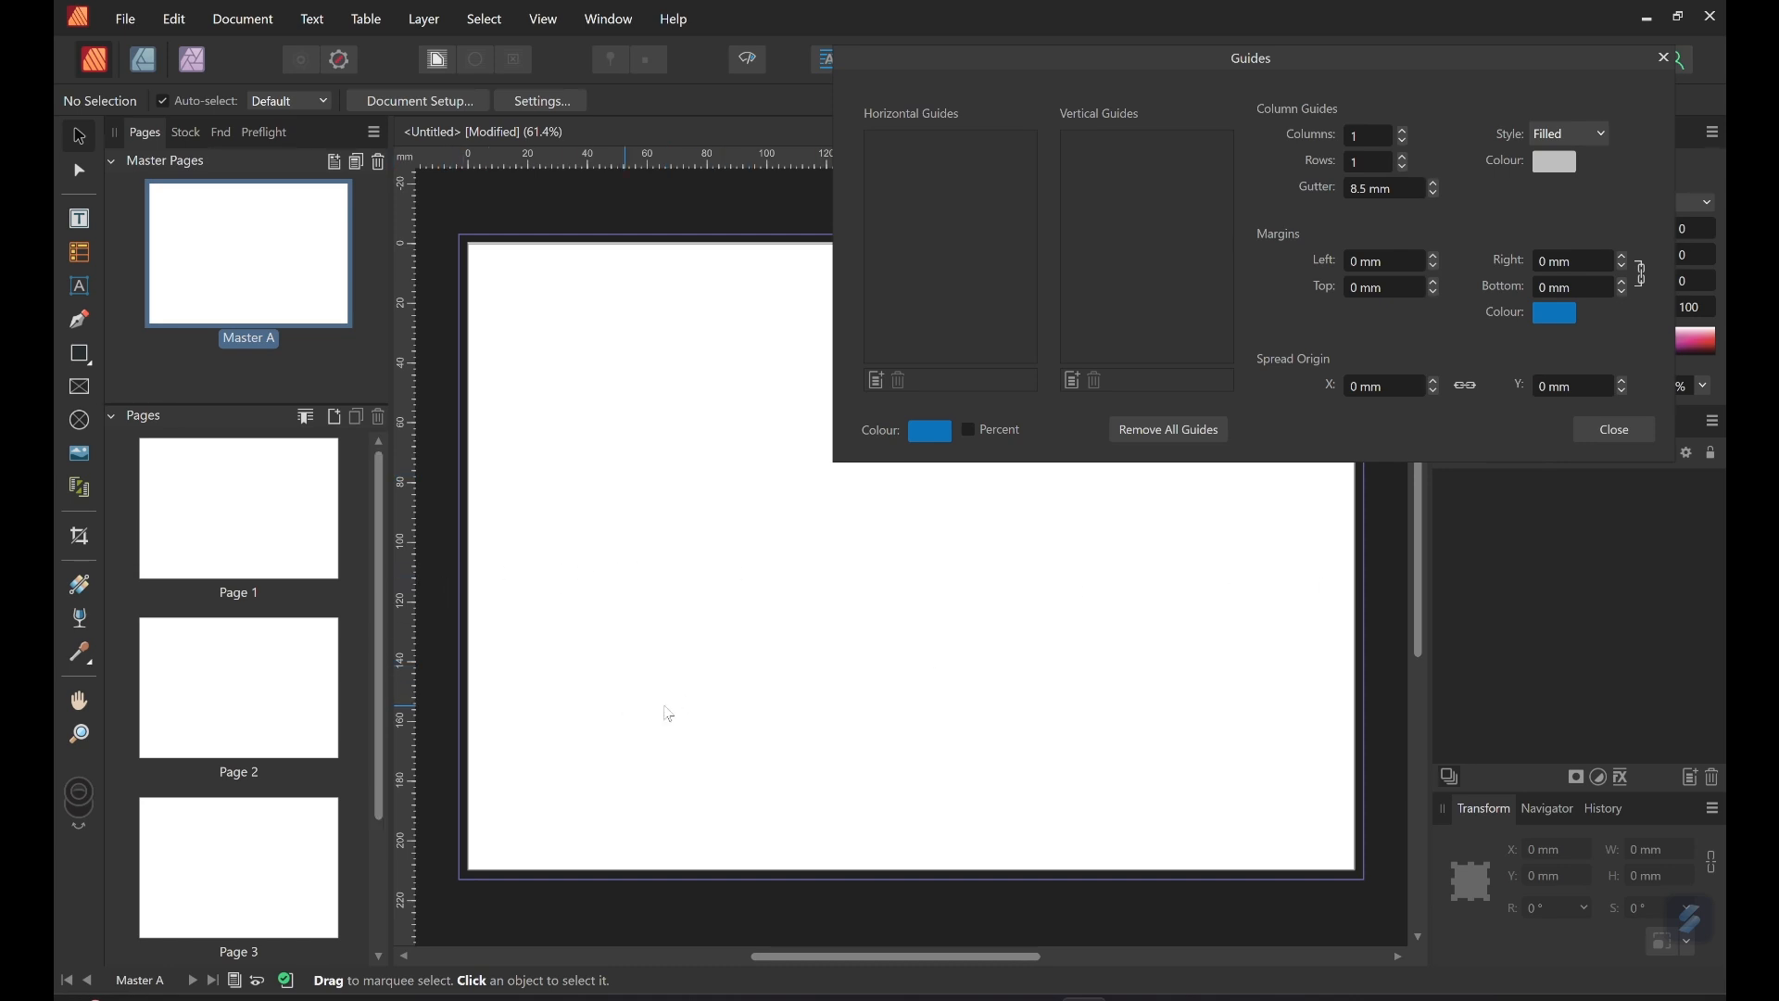
# Add two horizontal guides to Master A, at 10 mm and 200 mm.
pyautogui.click(878, 382)
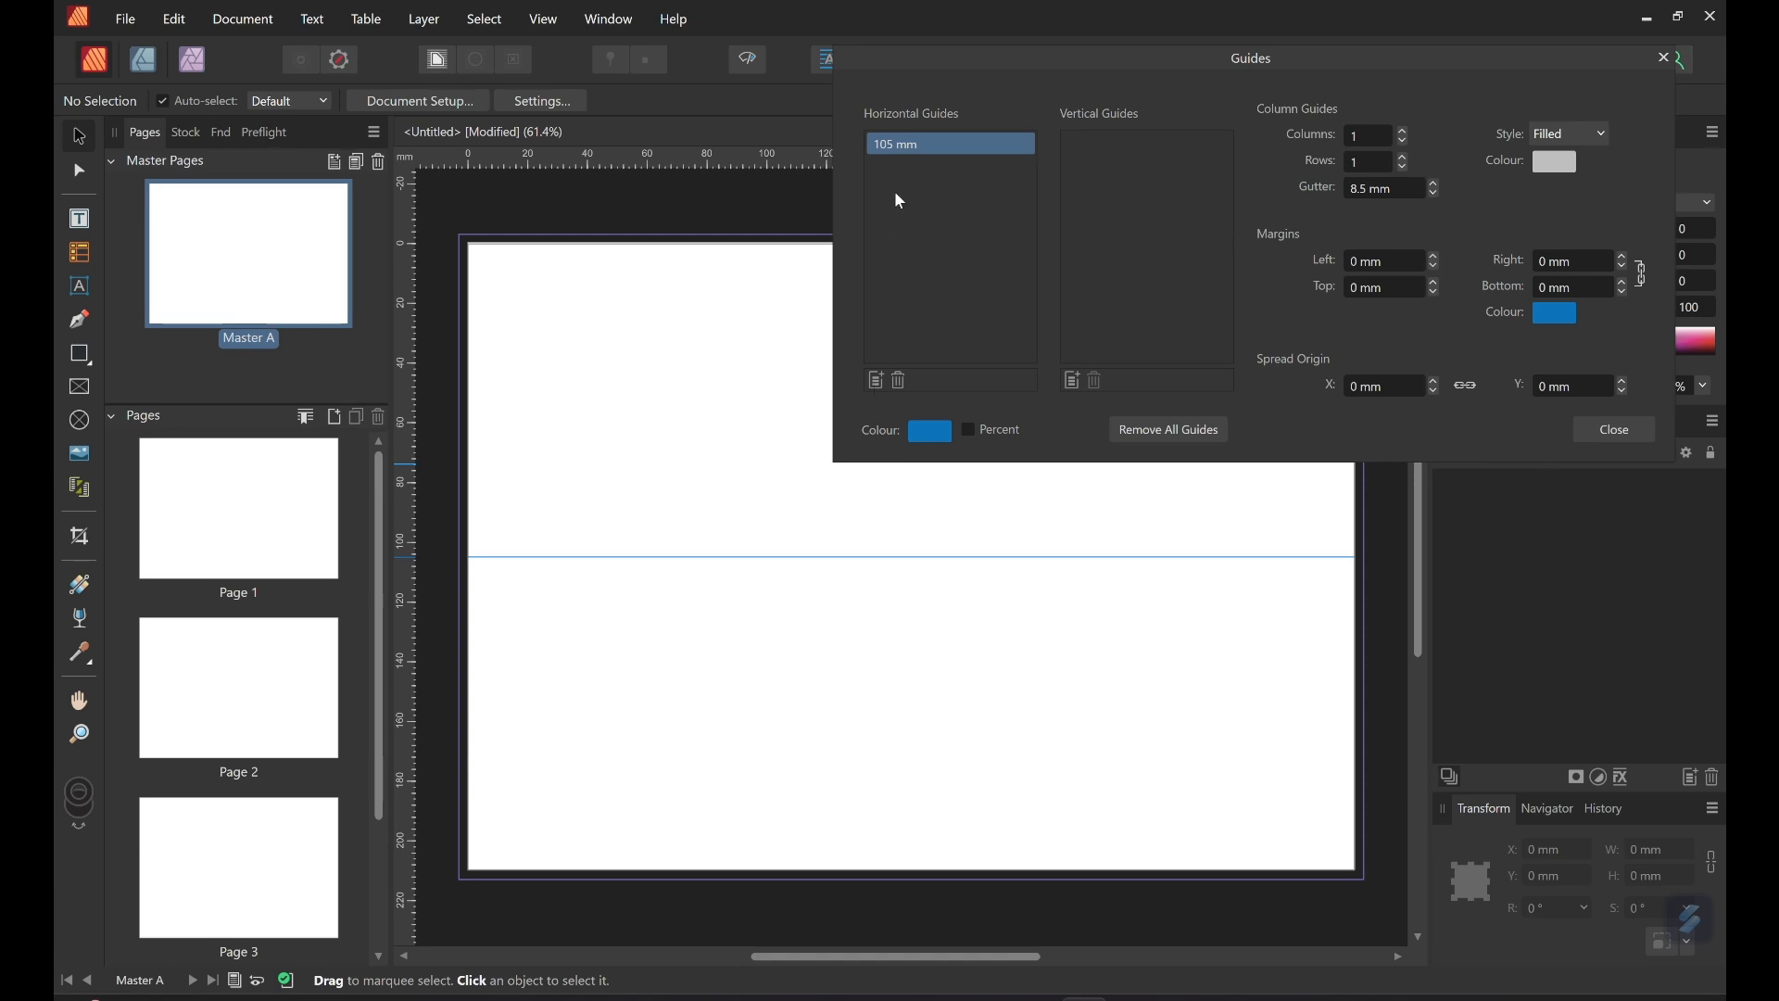
pyautogui.doubleClick(885, 147)
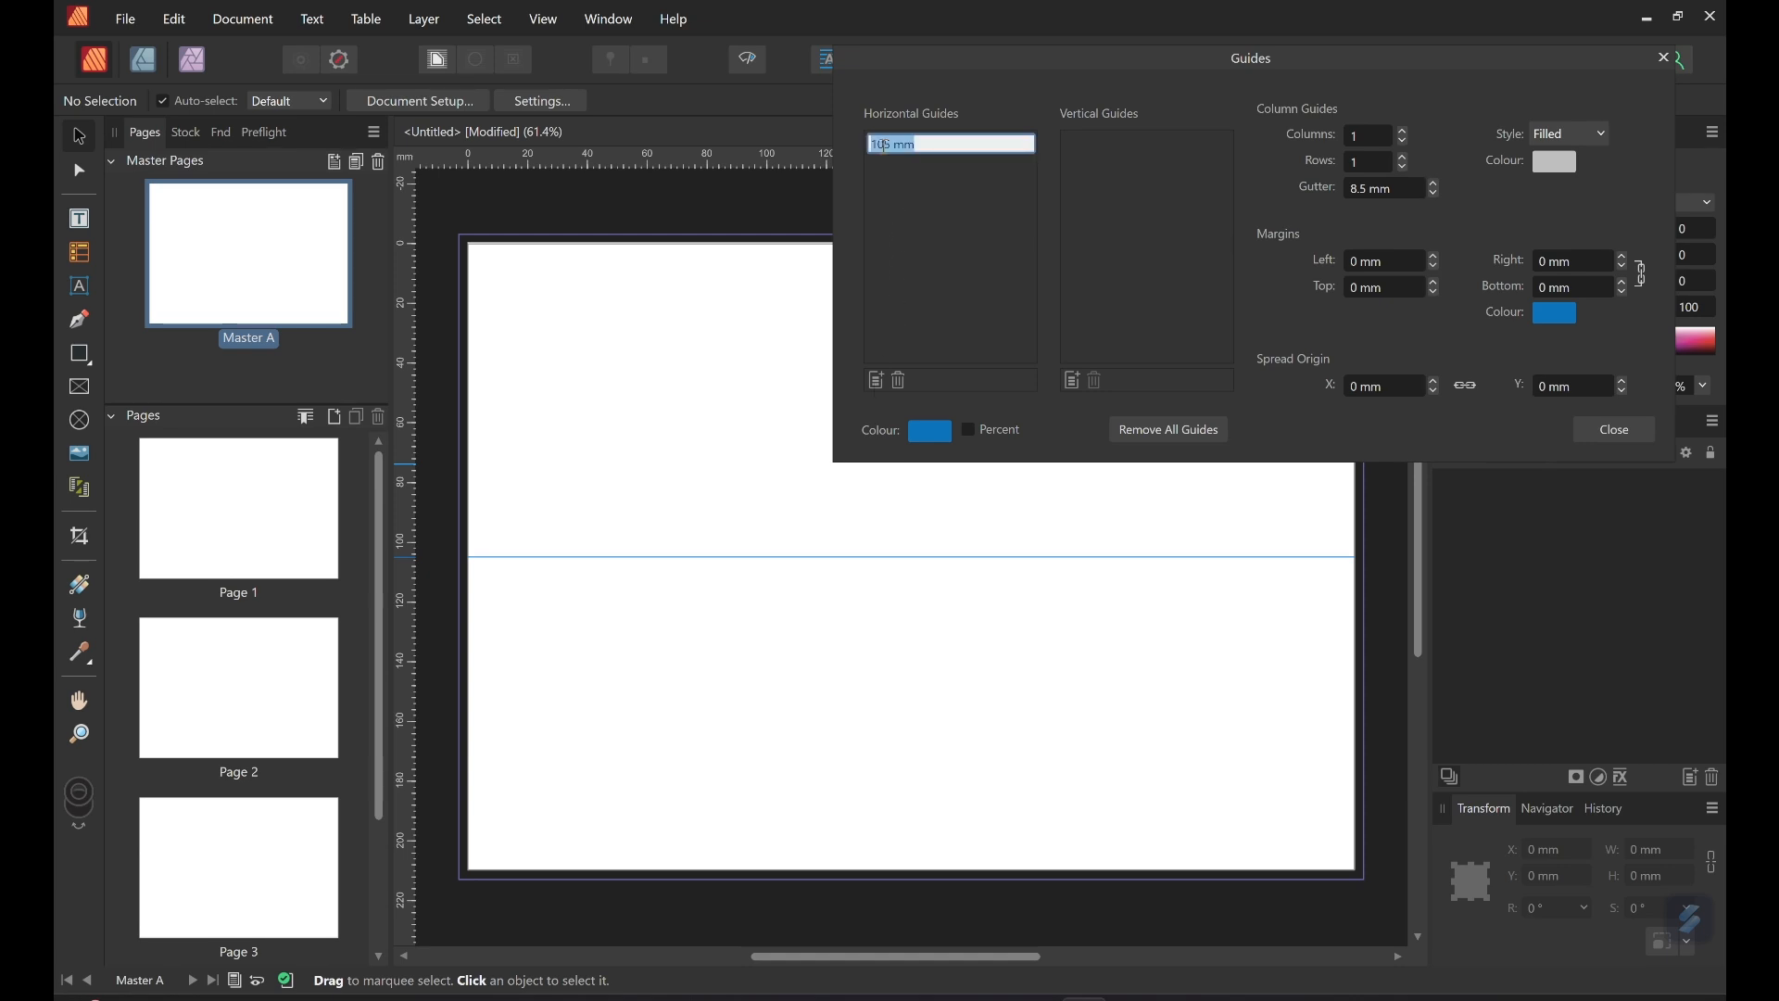
pyautogui.write('10')
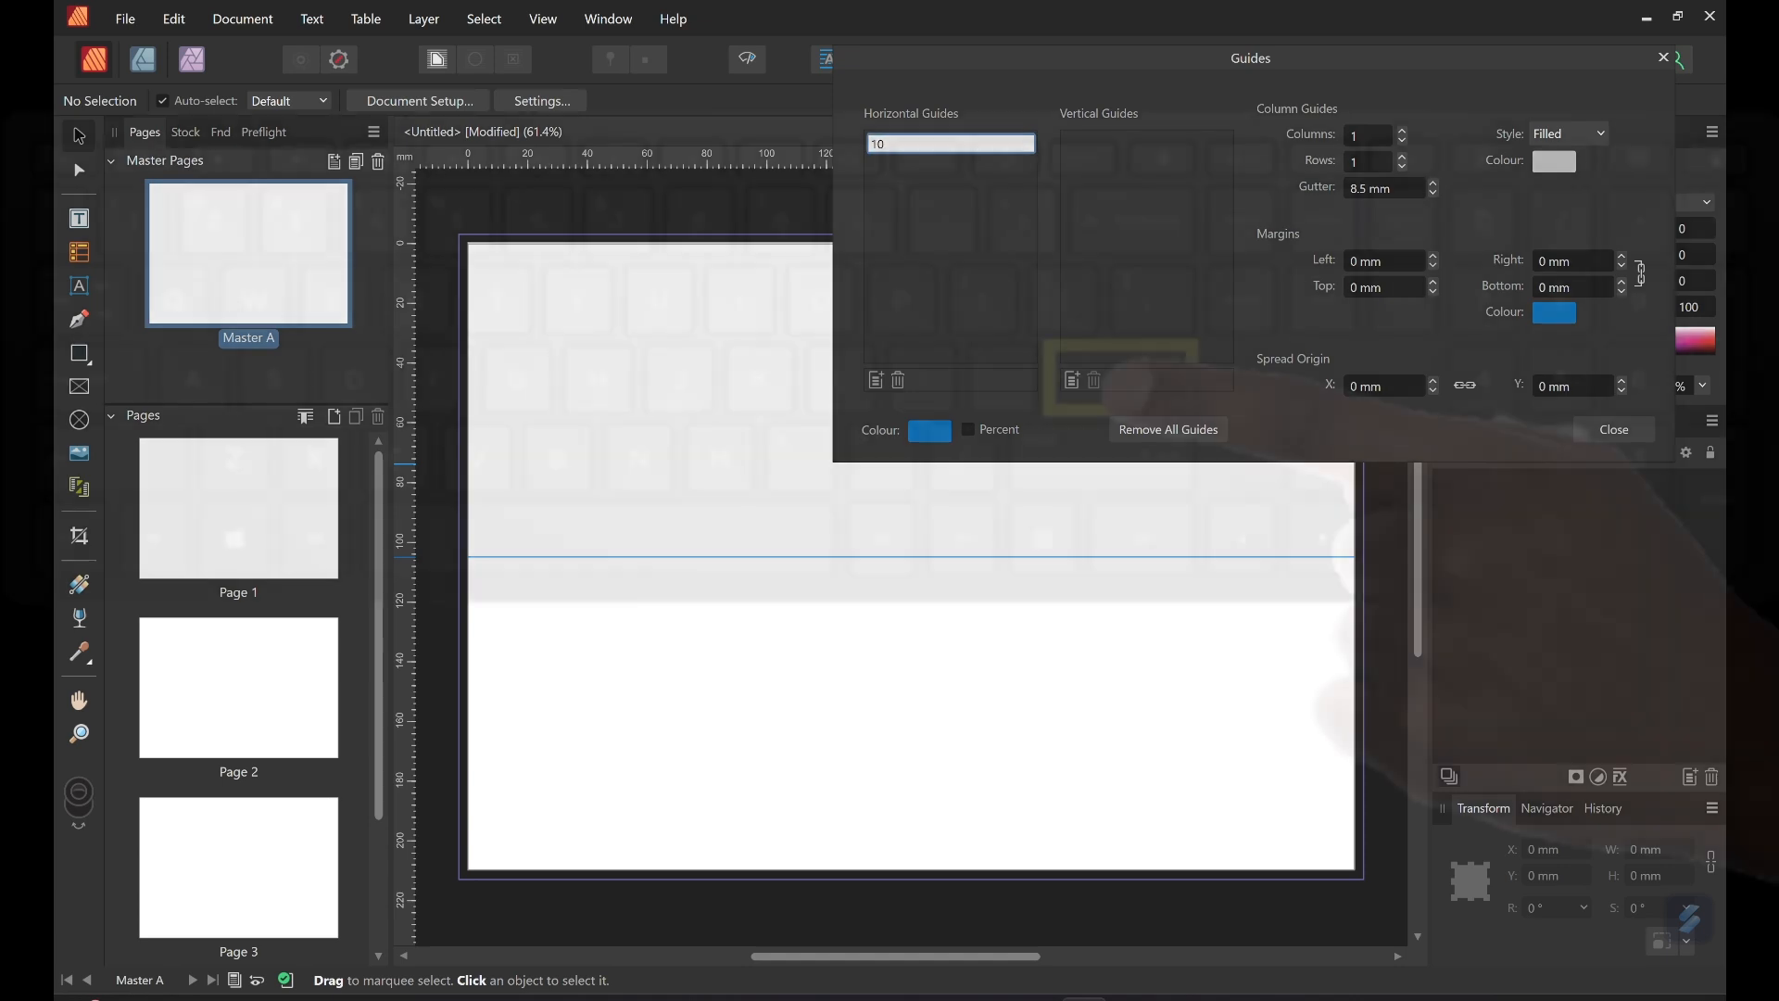
pyautogui.press('Return')
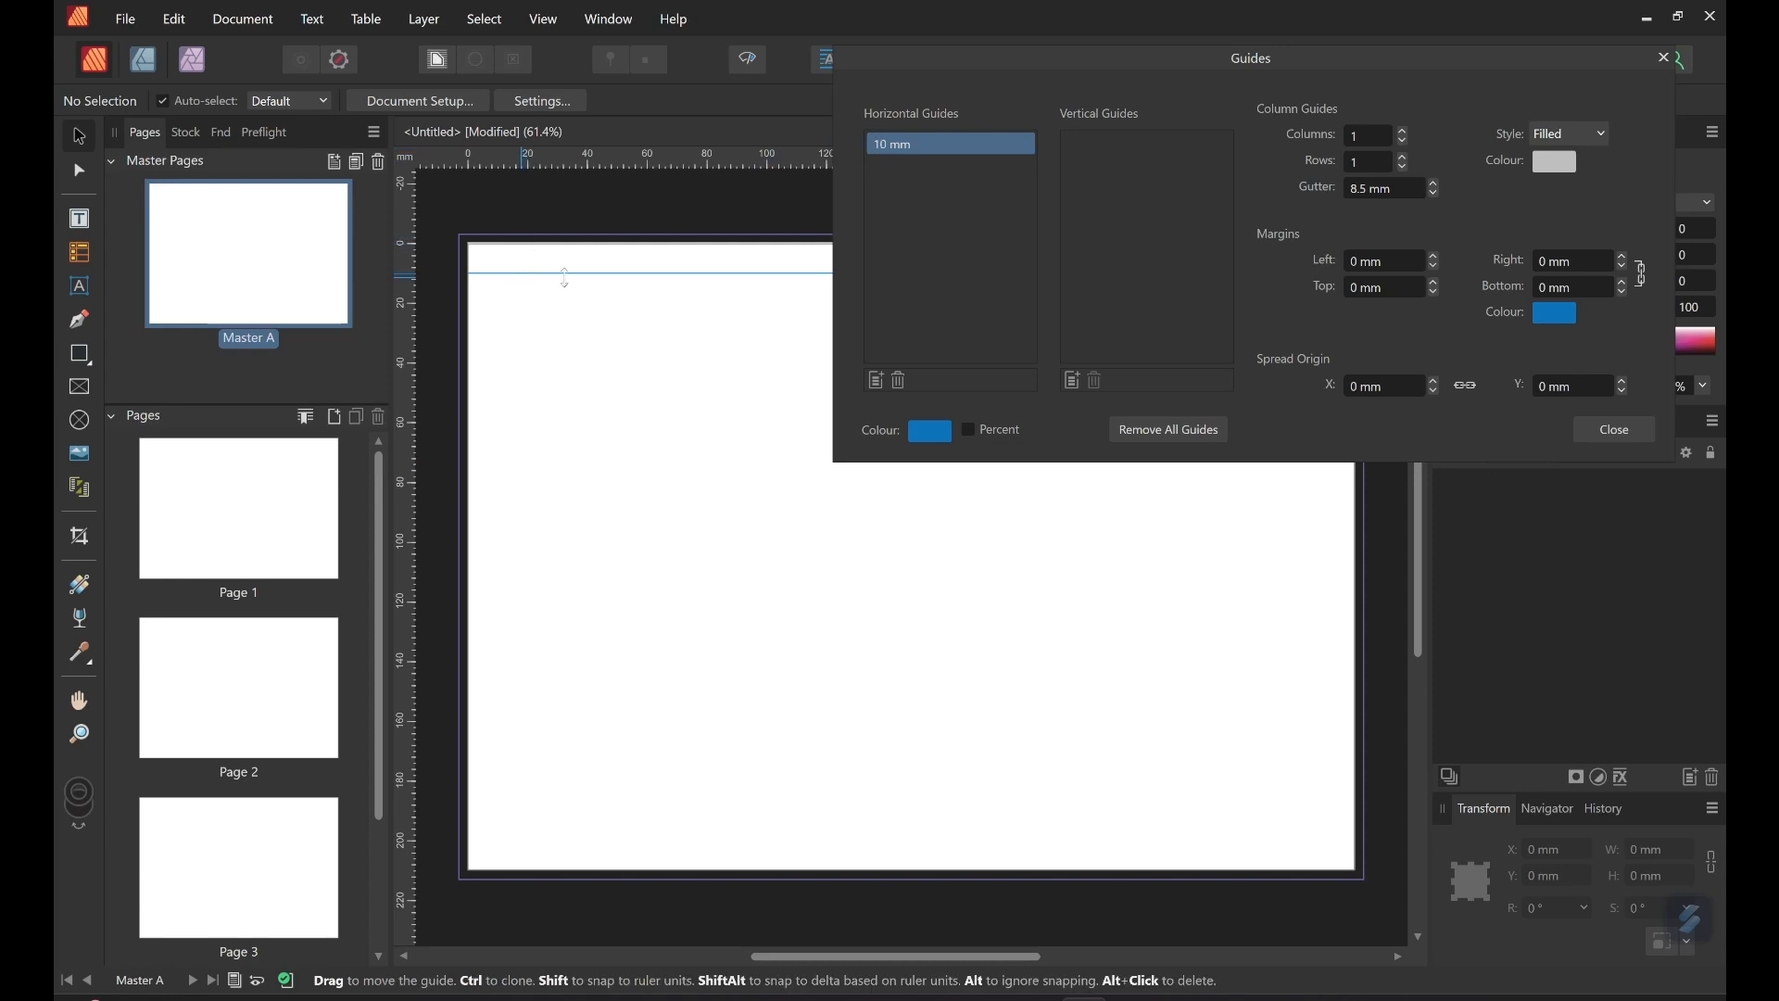
pyautogui.click(876, 383)
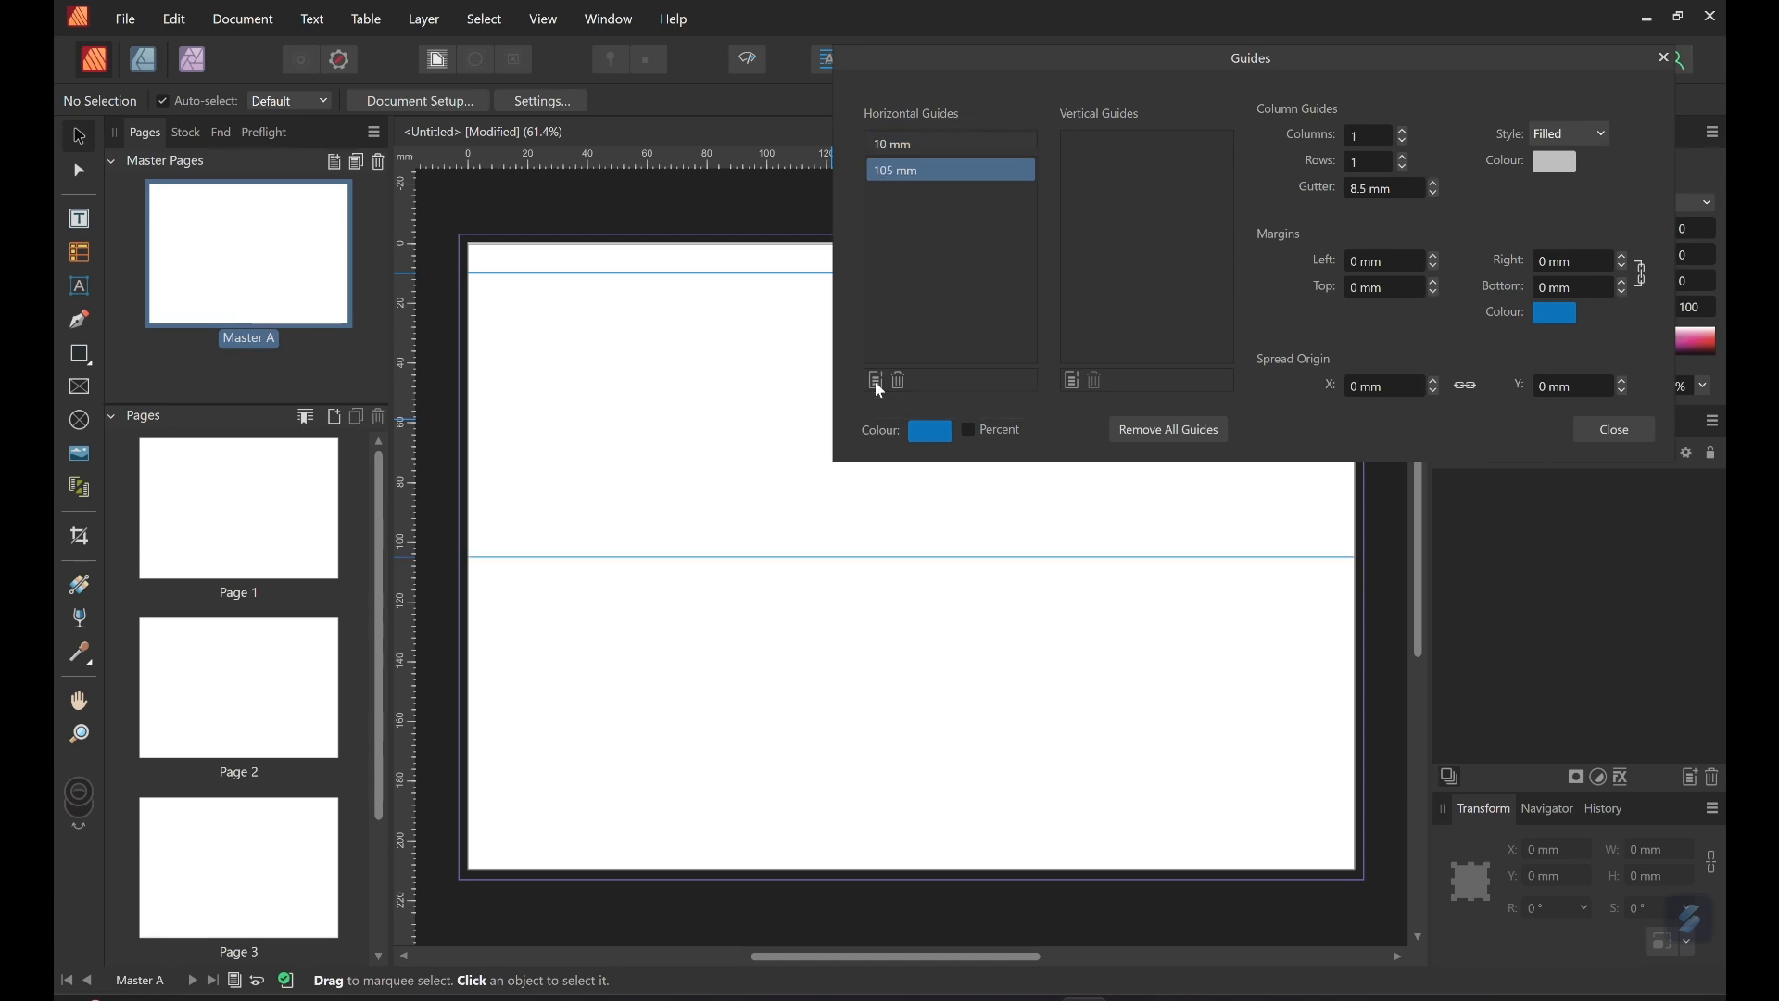
pyautogui.doubleClick(887, 175)
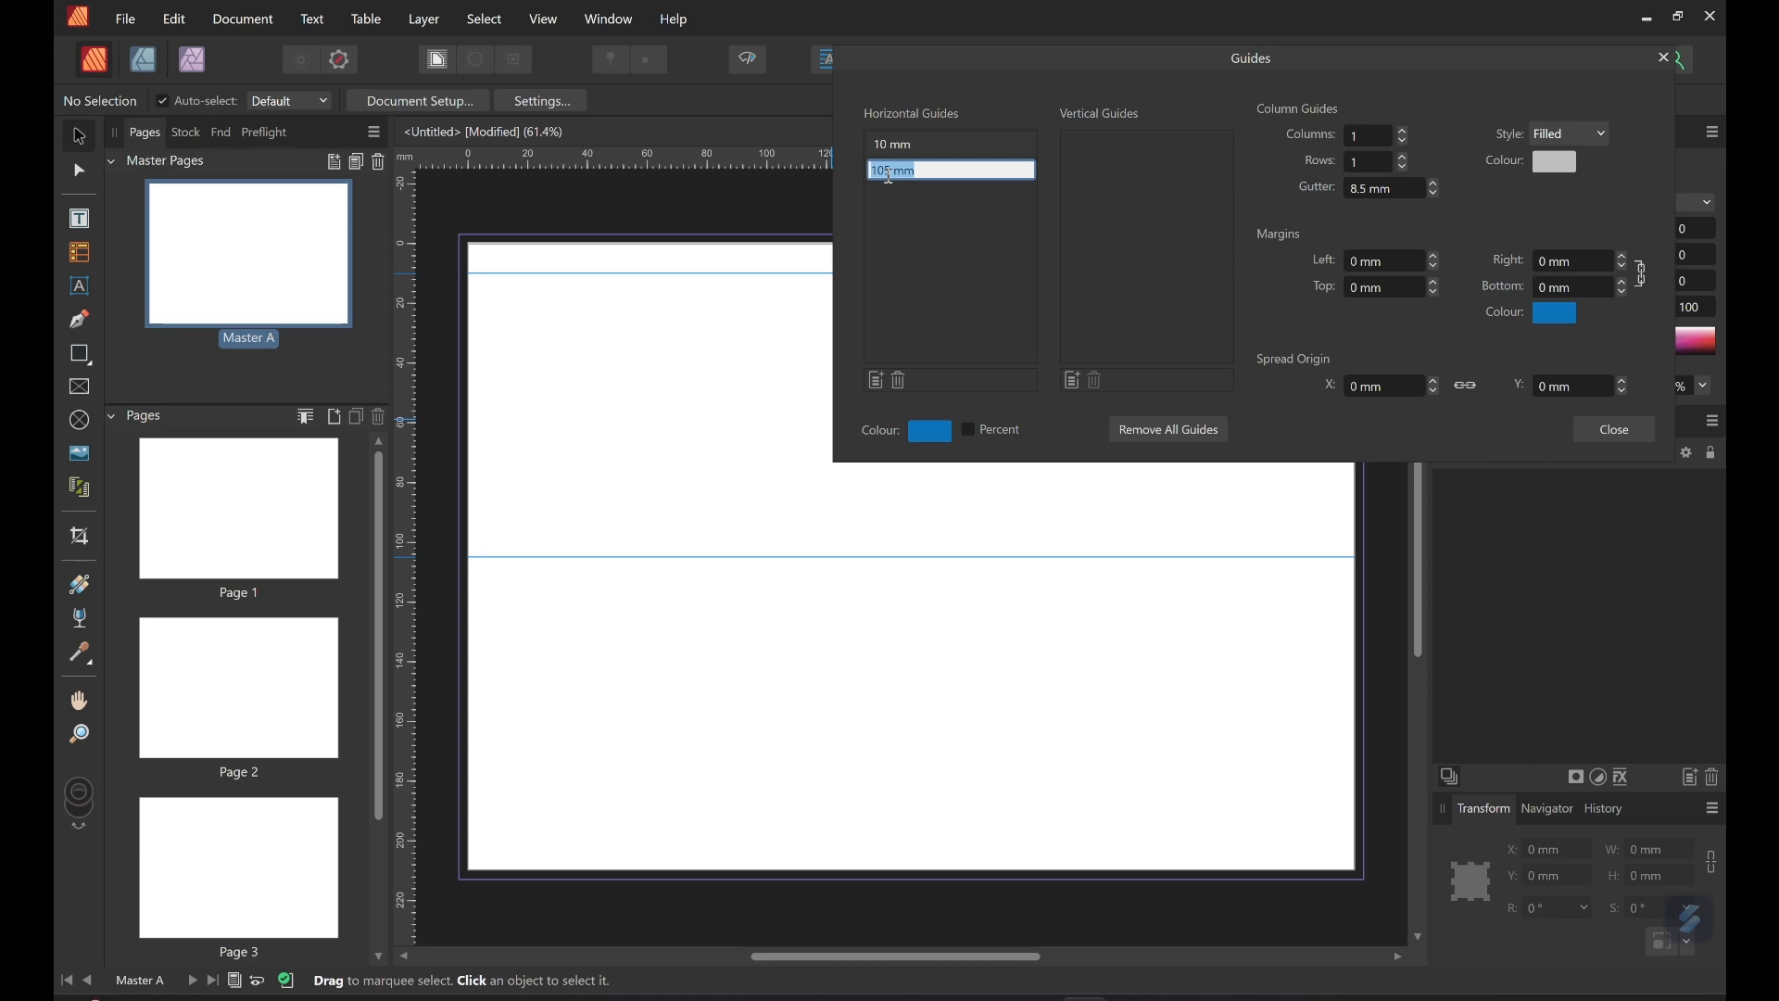
pyautogui.write('200')
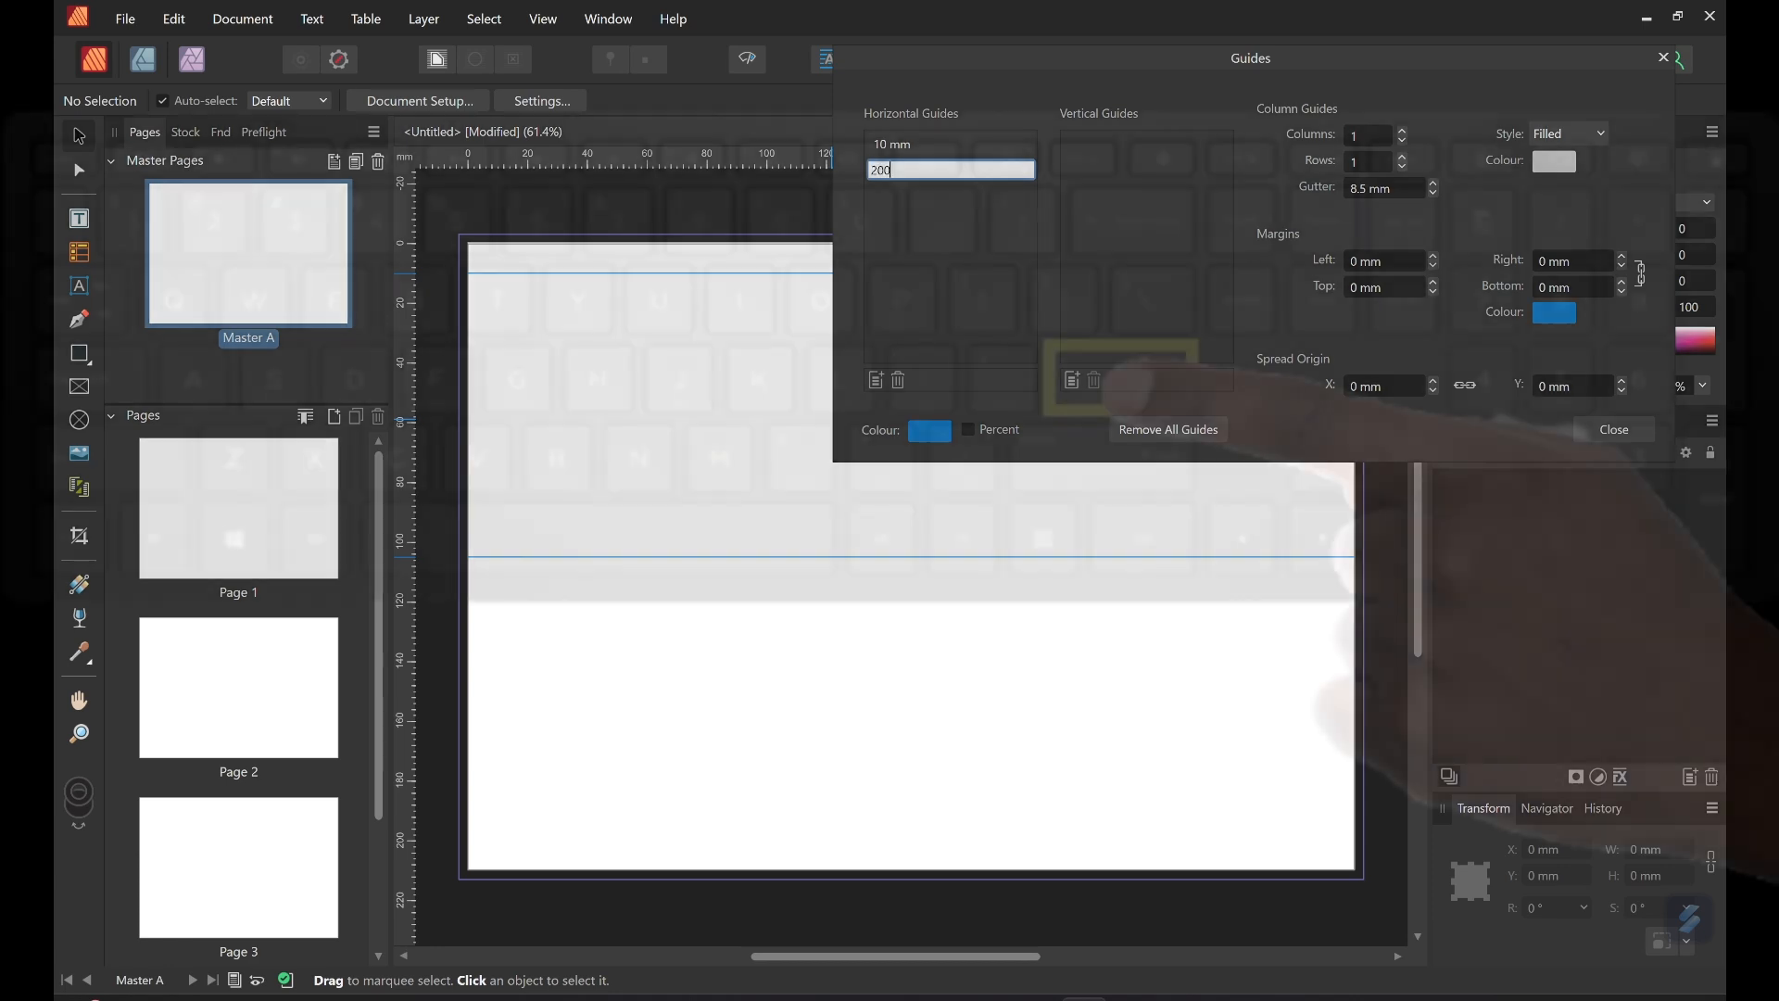
pyautogui.press('Return')
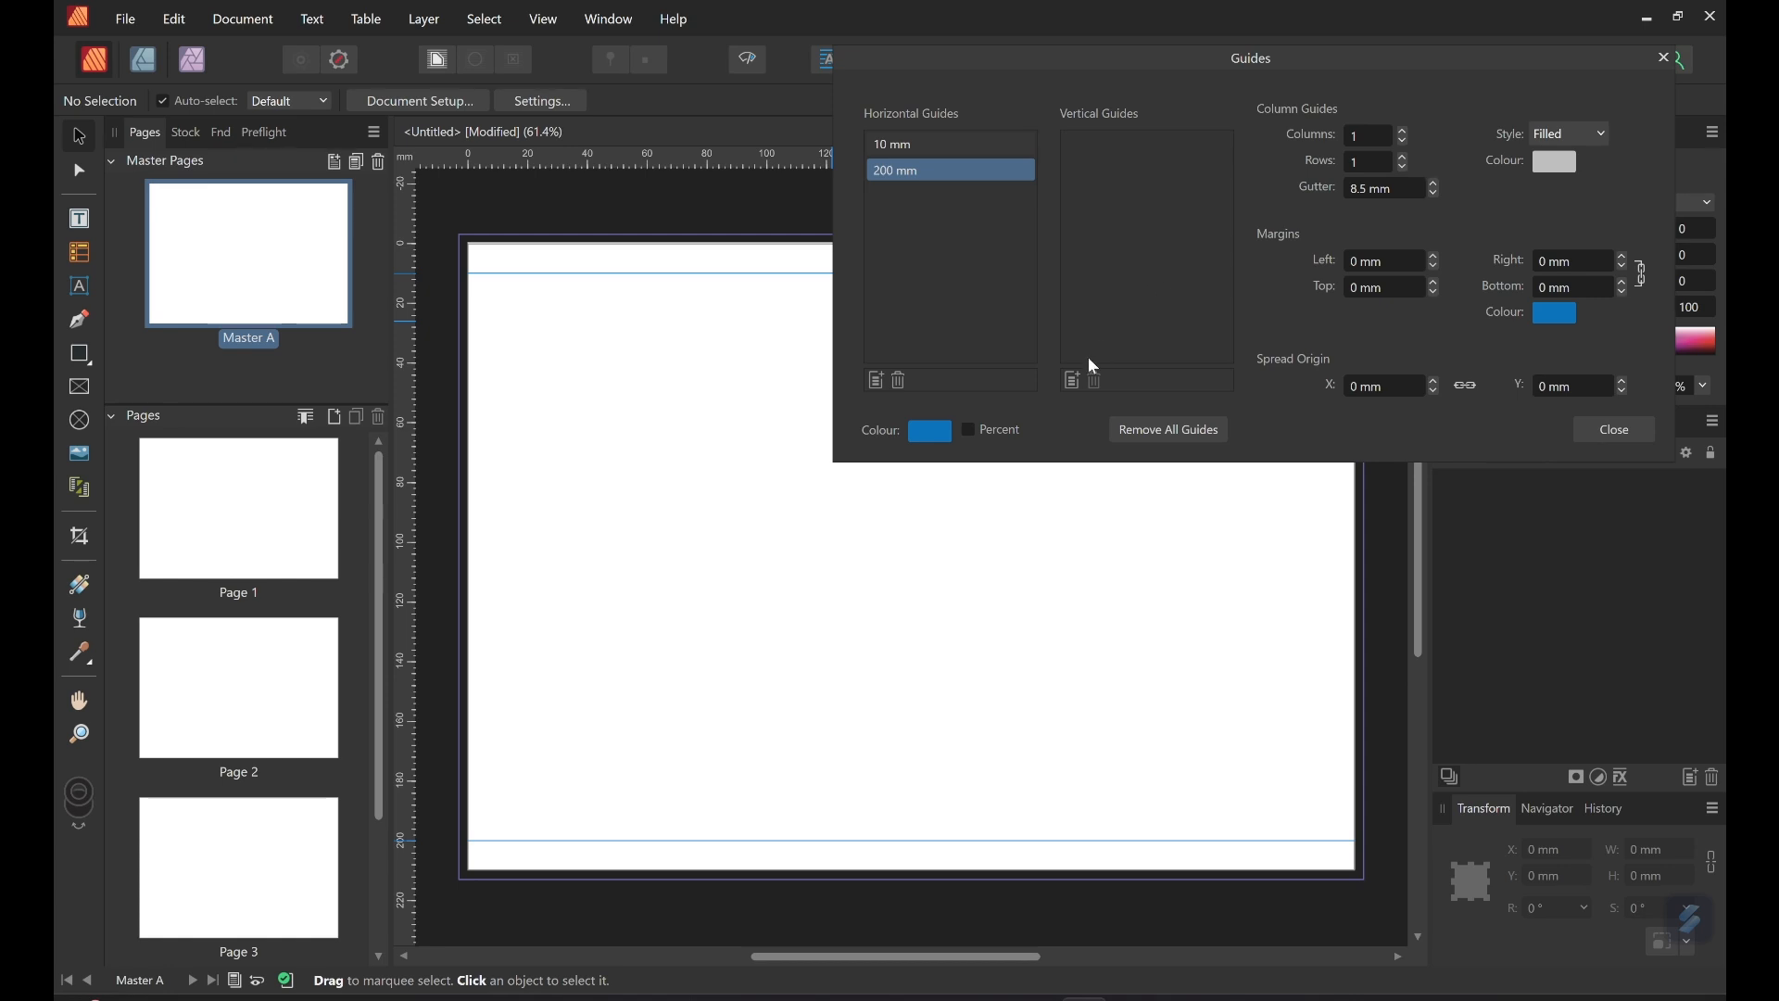
# Add two vertical guides to Master A, at 95 mm and 190 mm.
pyautogui.click(1075, 381)
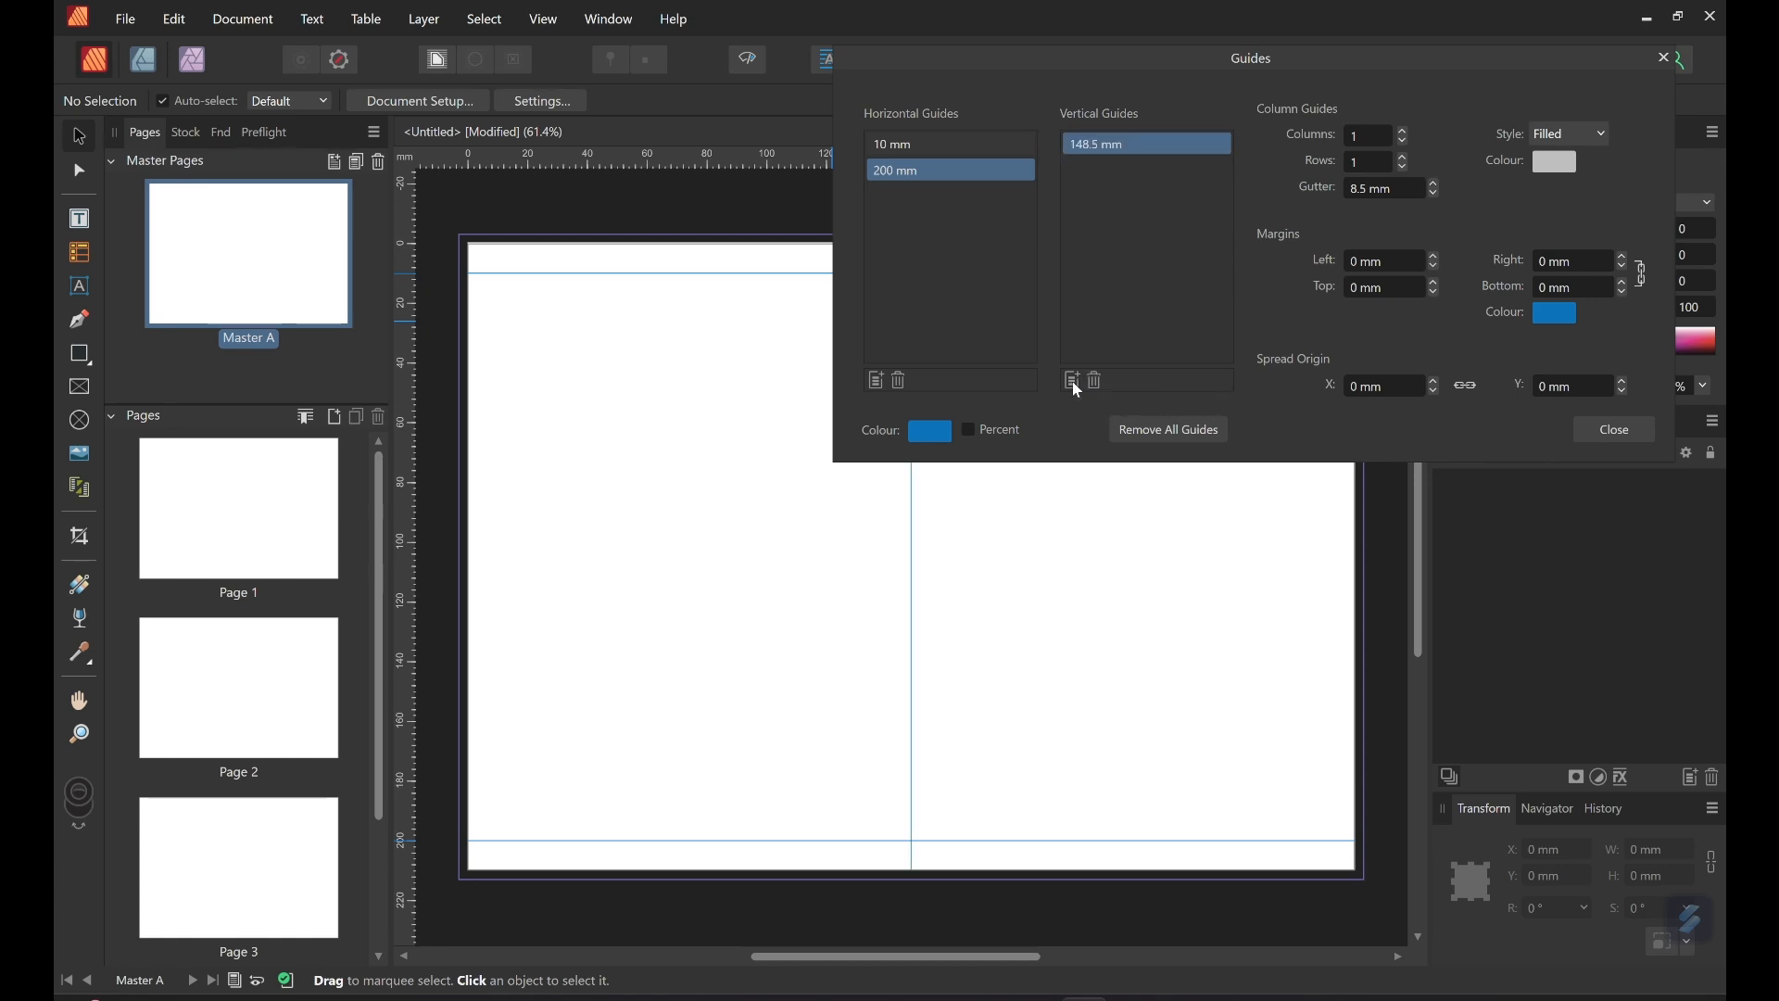
pyautogui.doubleClick(1087, 145)
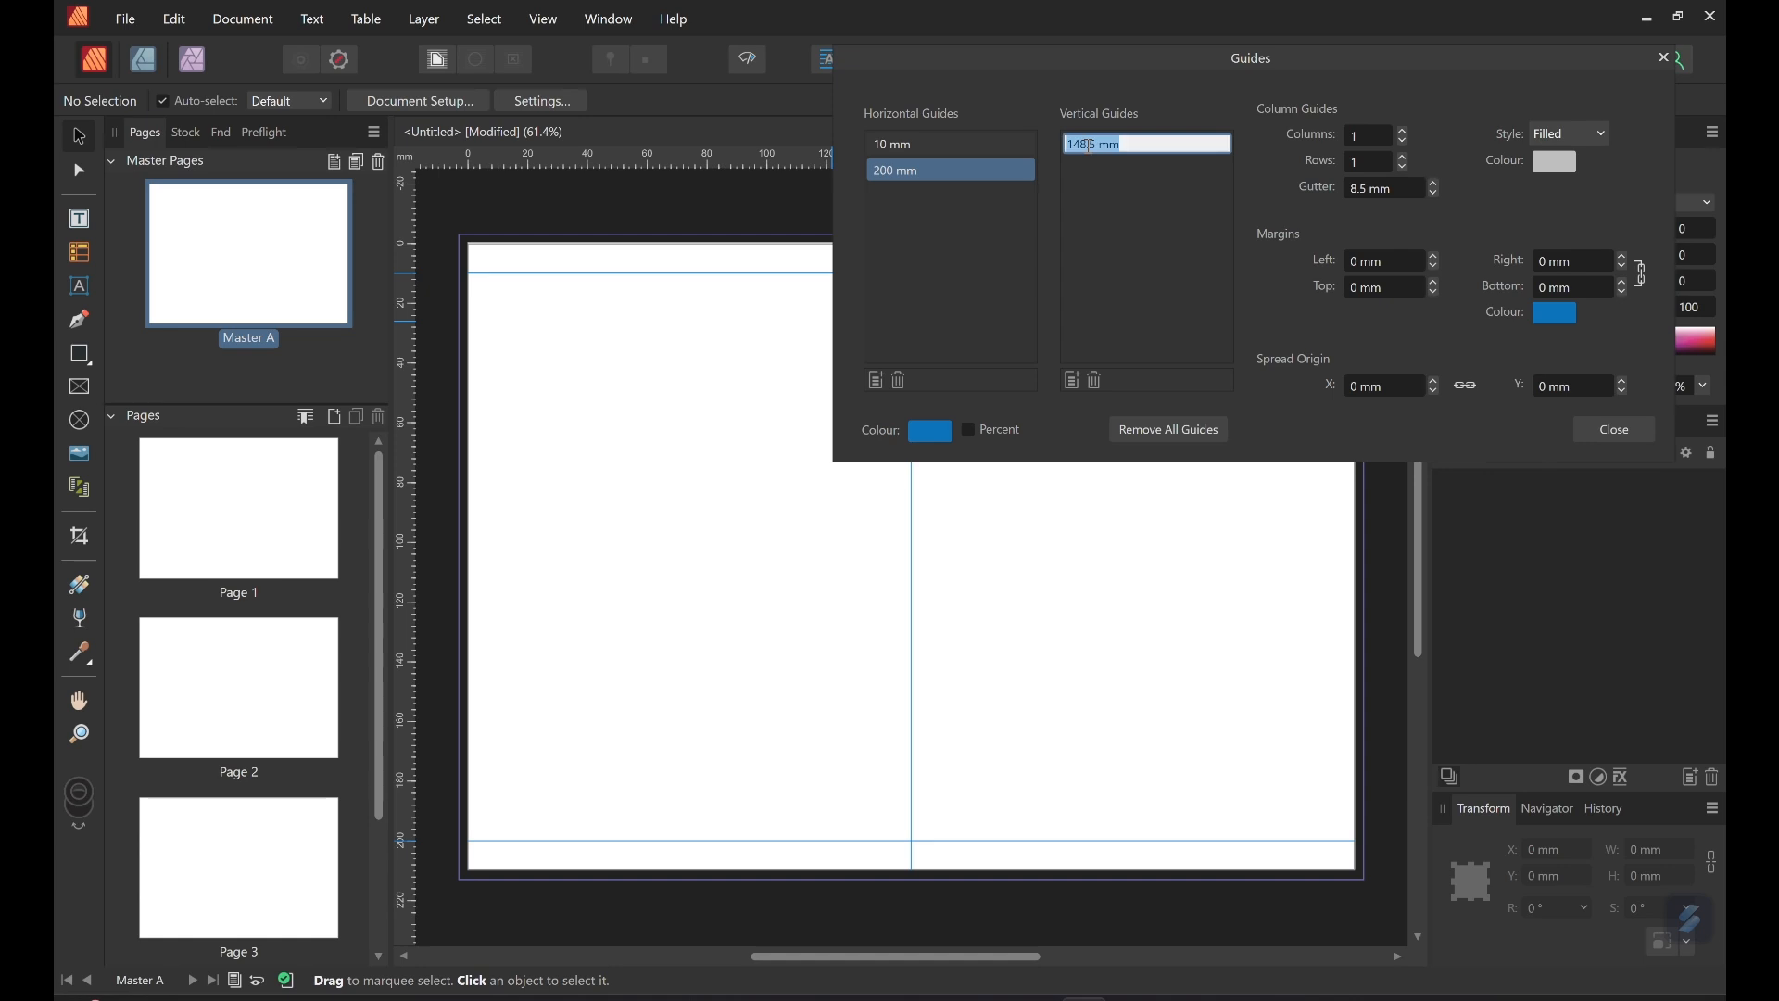
pyautogui.write('95')
pyautogui.press('Return')
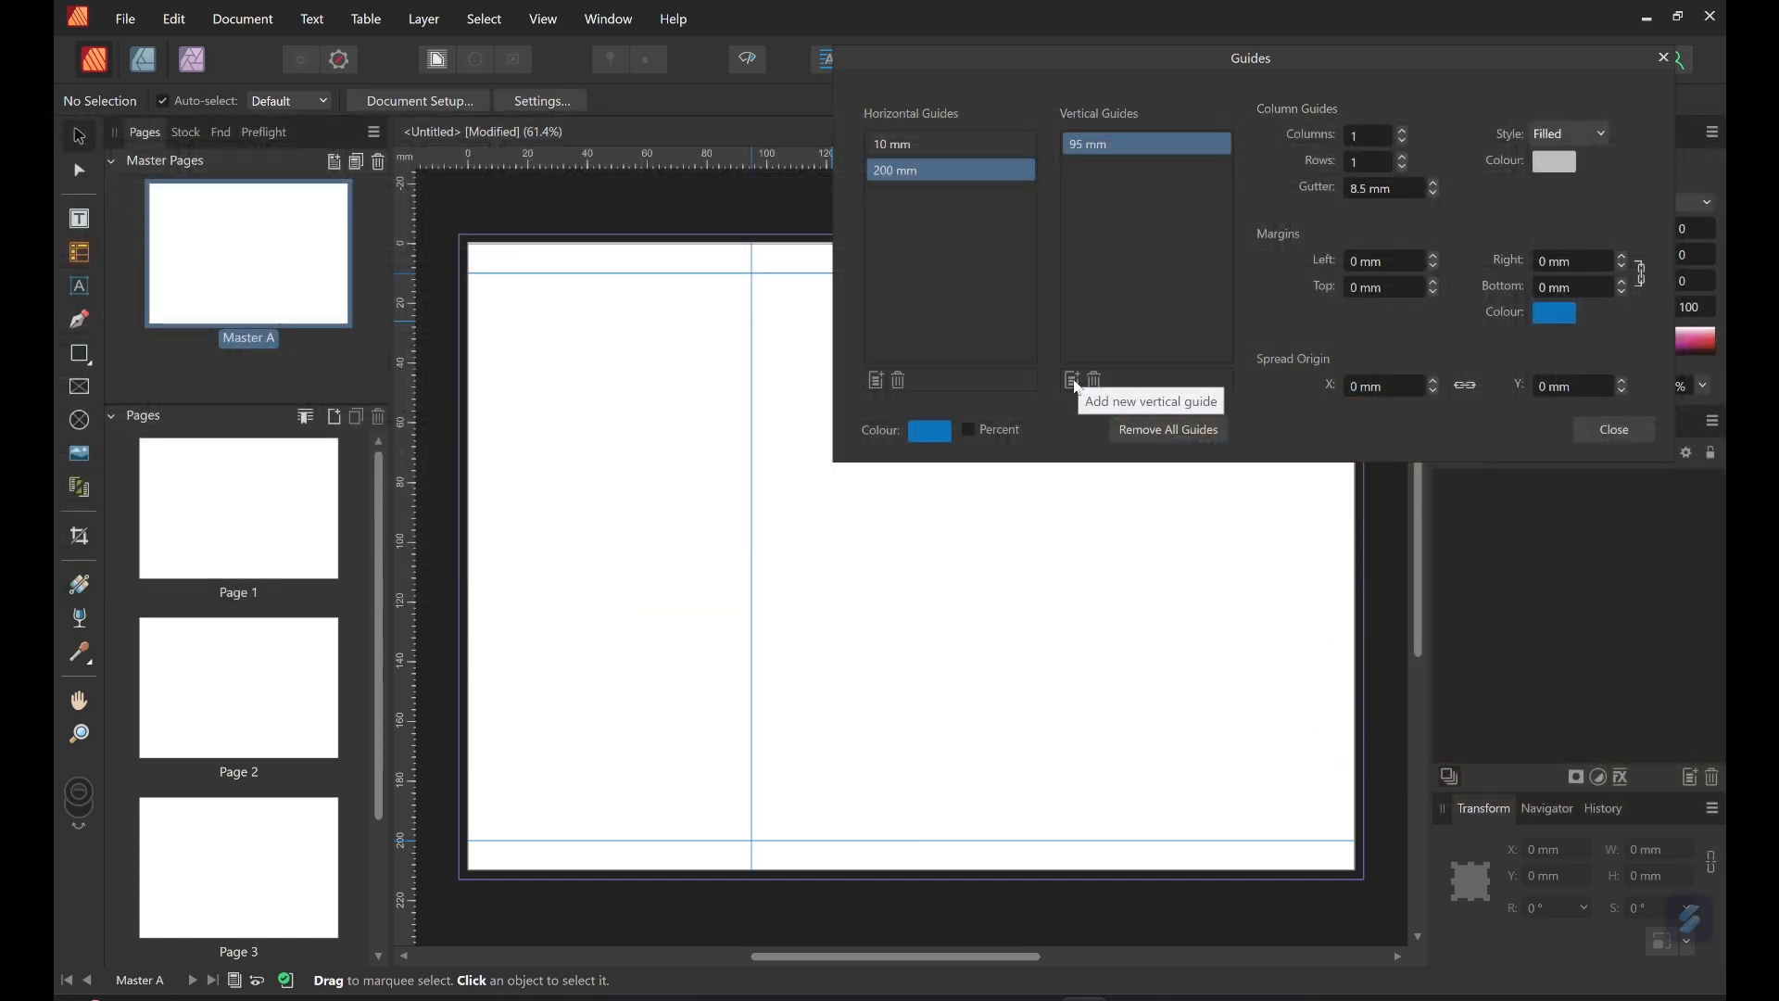
pyautogui.click(1075, 383)
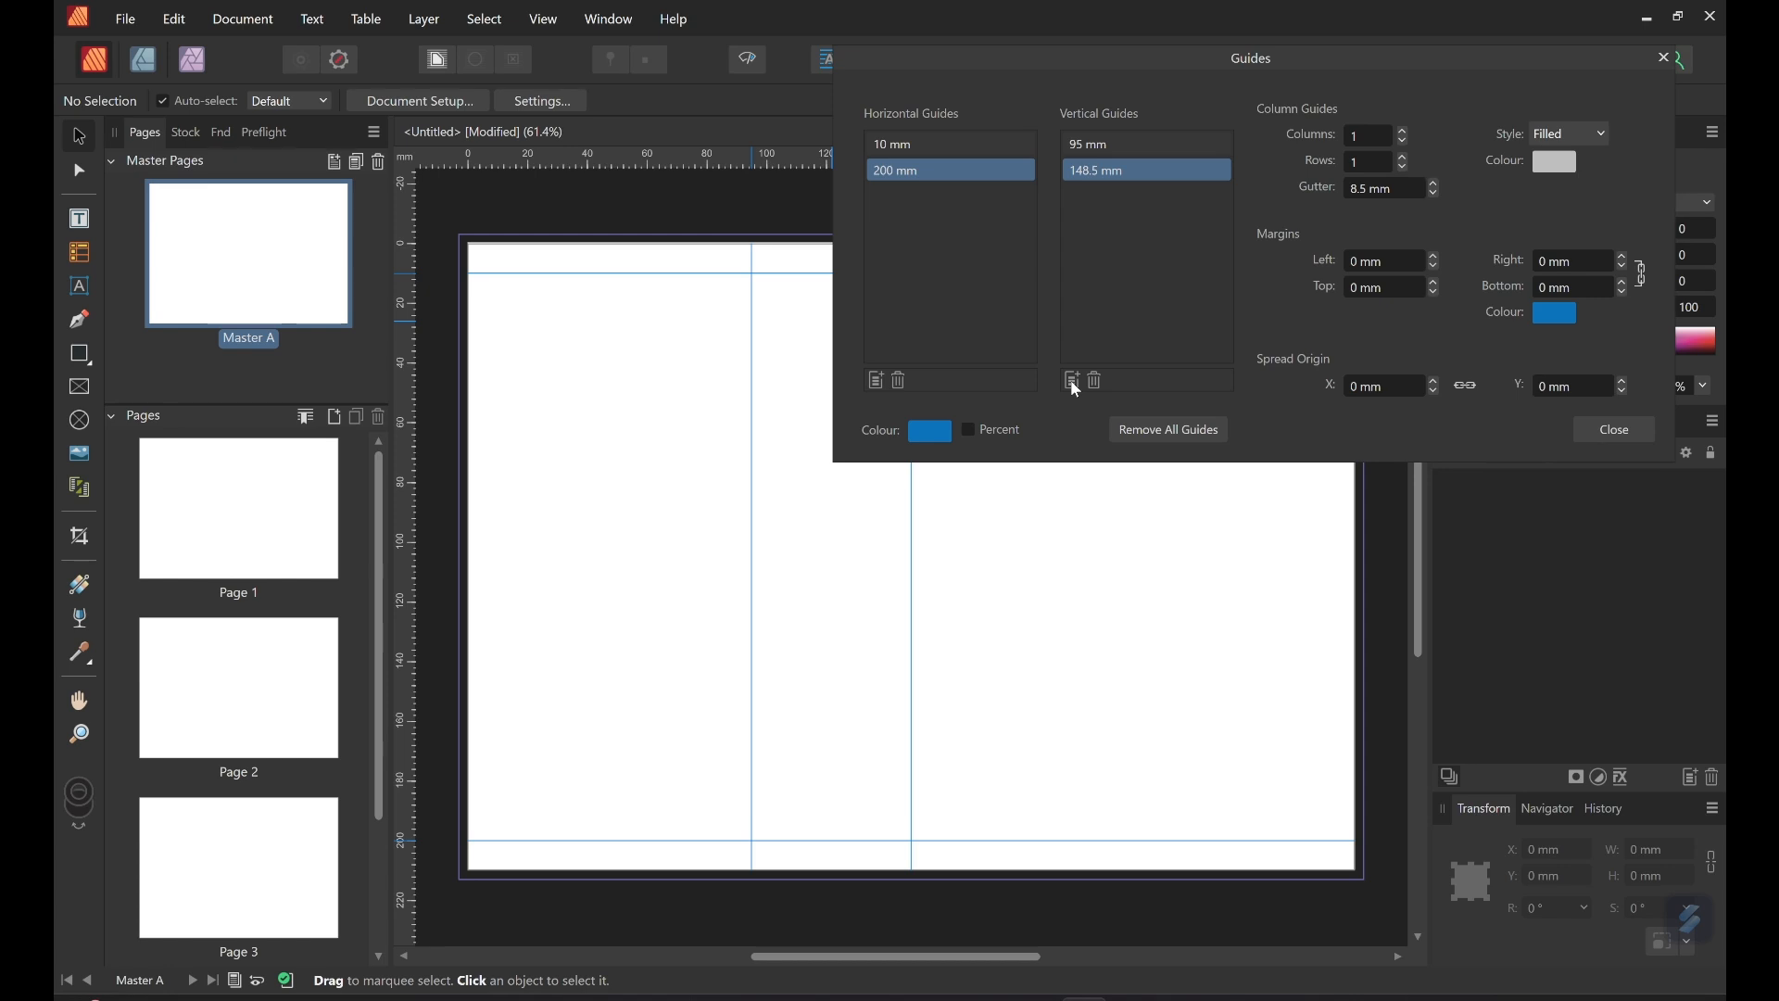
pyautogui.doubleClick(1092, 176)
pyautogui.write('190')
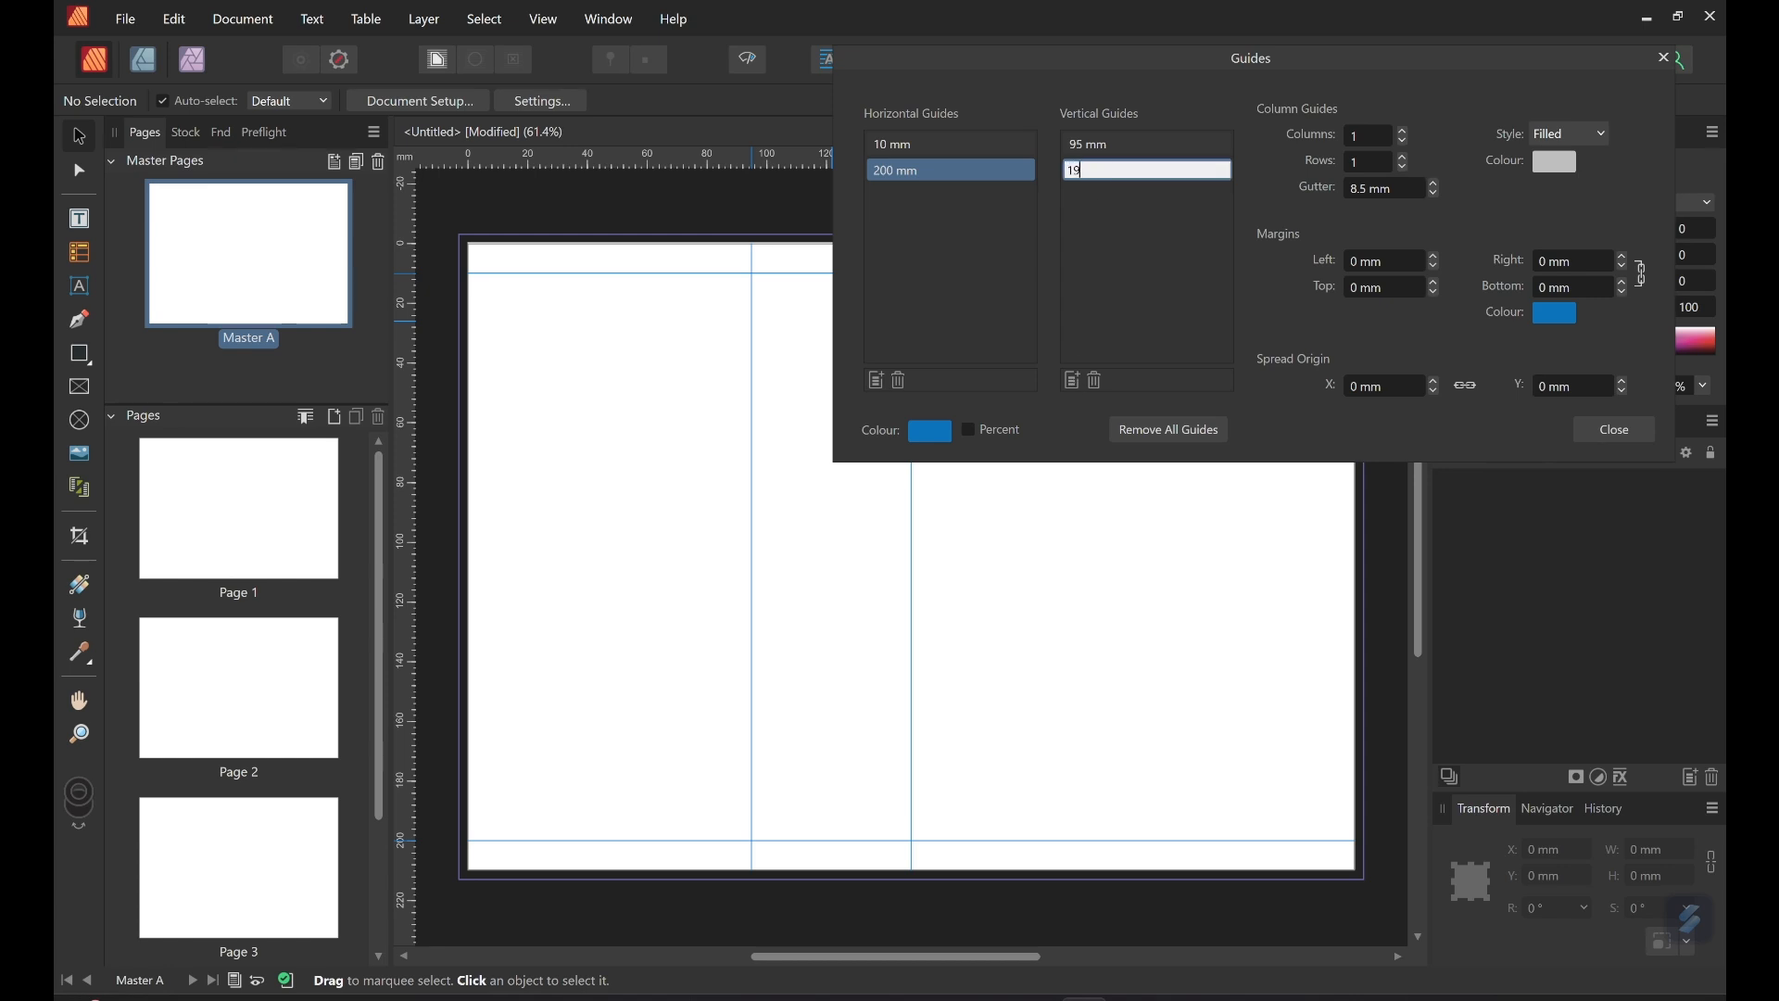
pyautogui.press('Return')
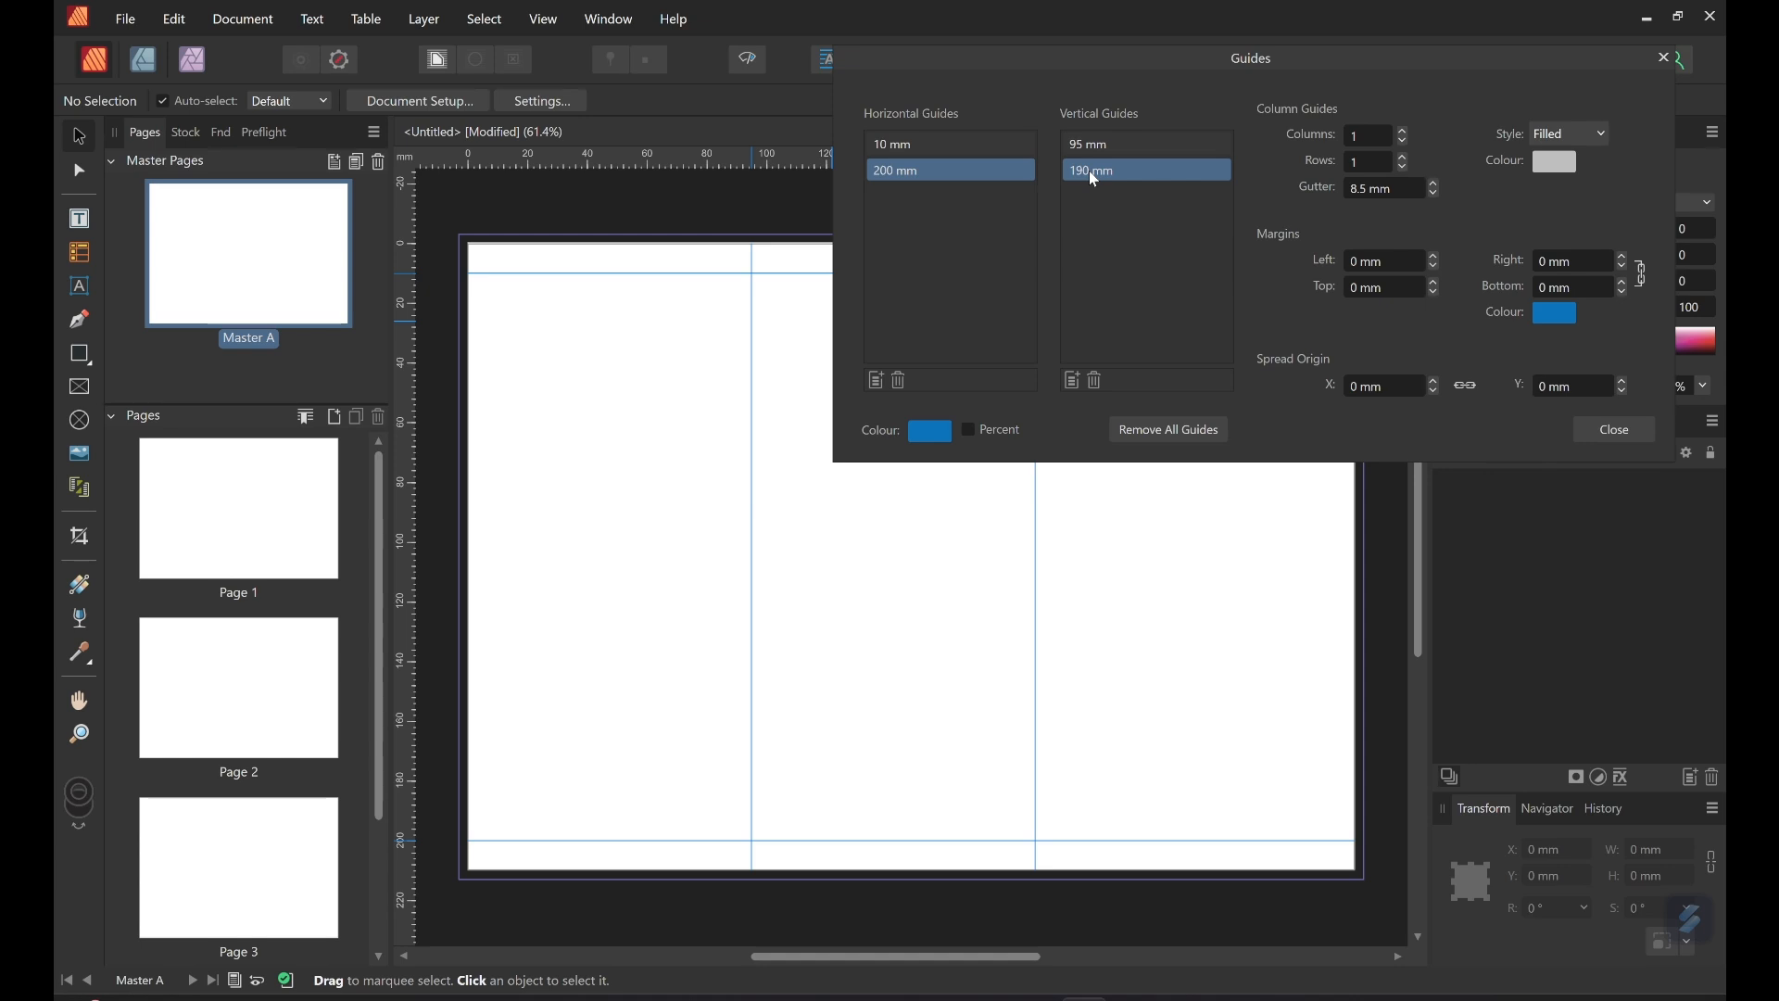
# Set the column guides to 3 columns and all four linked page margins to 5 mm.
pyautogui.click(1408, 138)
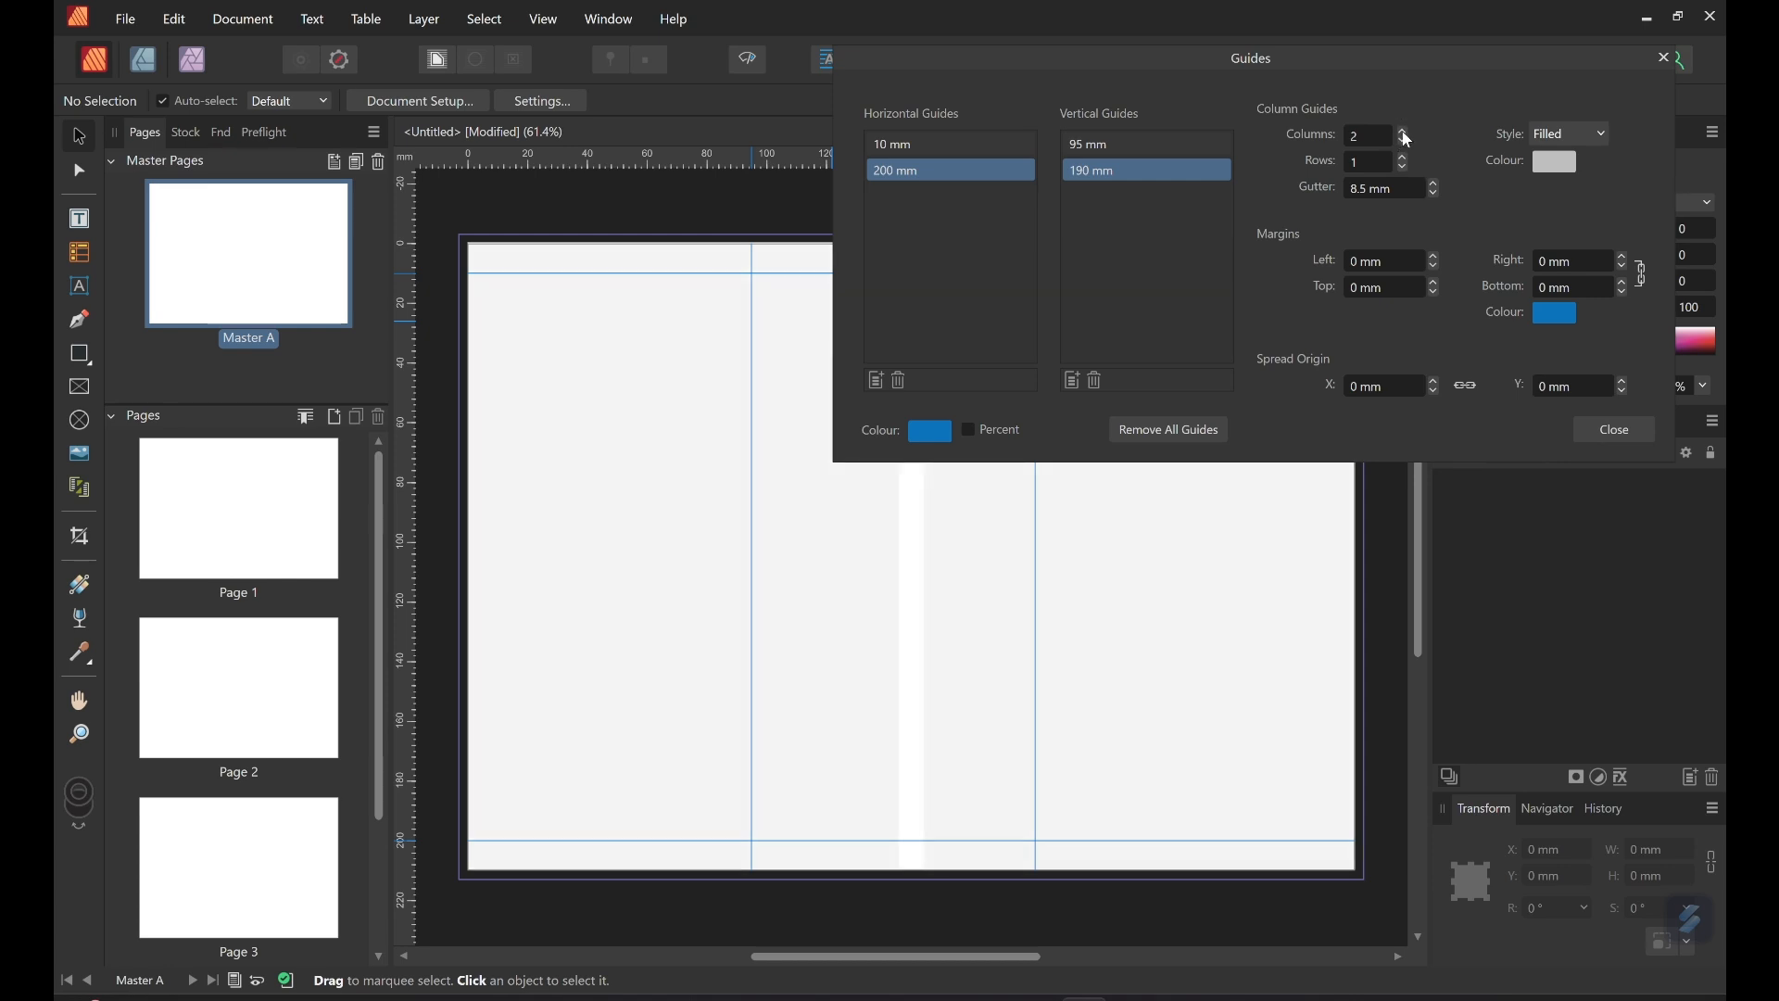
pyautogui.click(1408, 136)
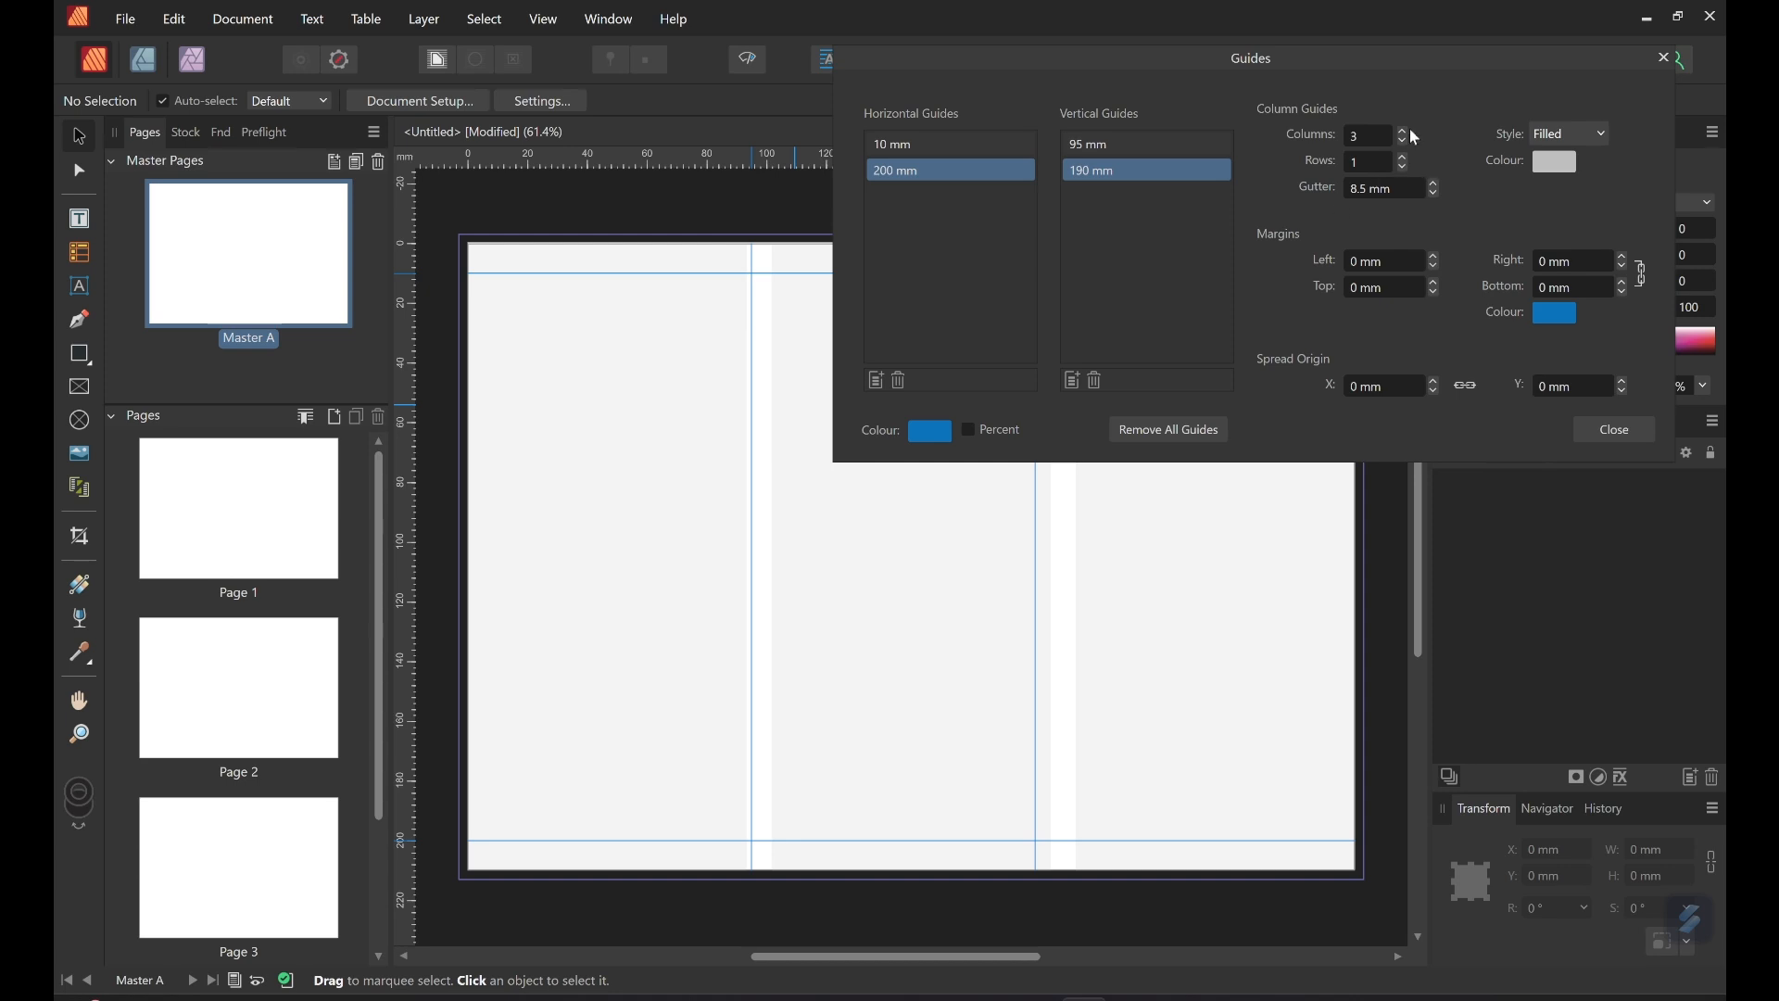
pyautogui.click(1435, 258)
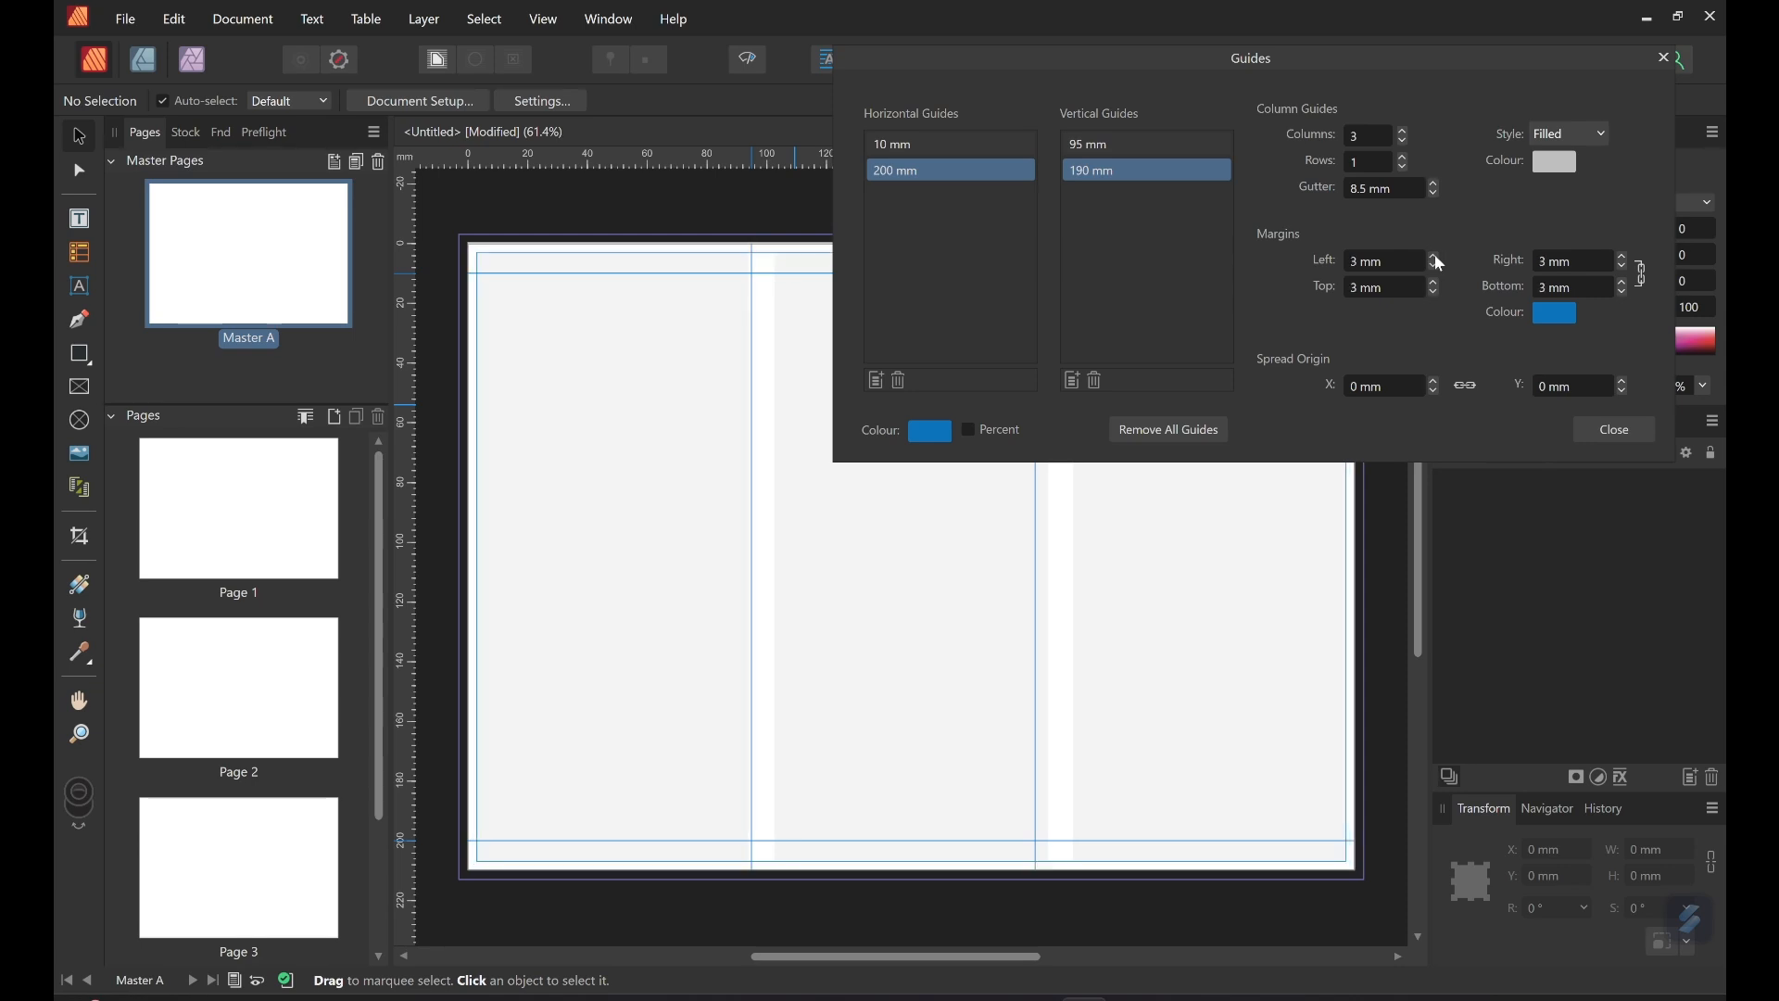
pyautogui.click(1439, 260)
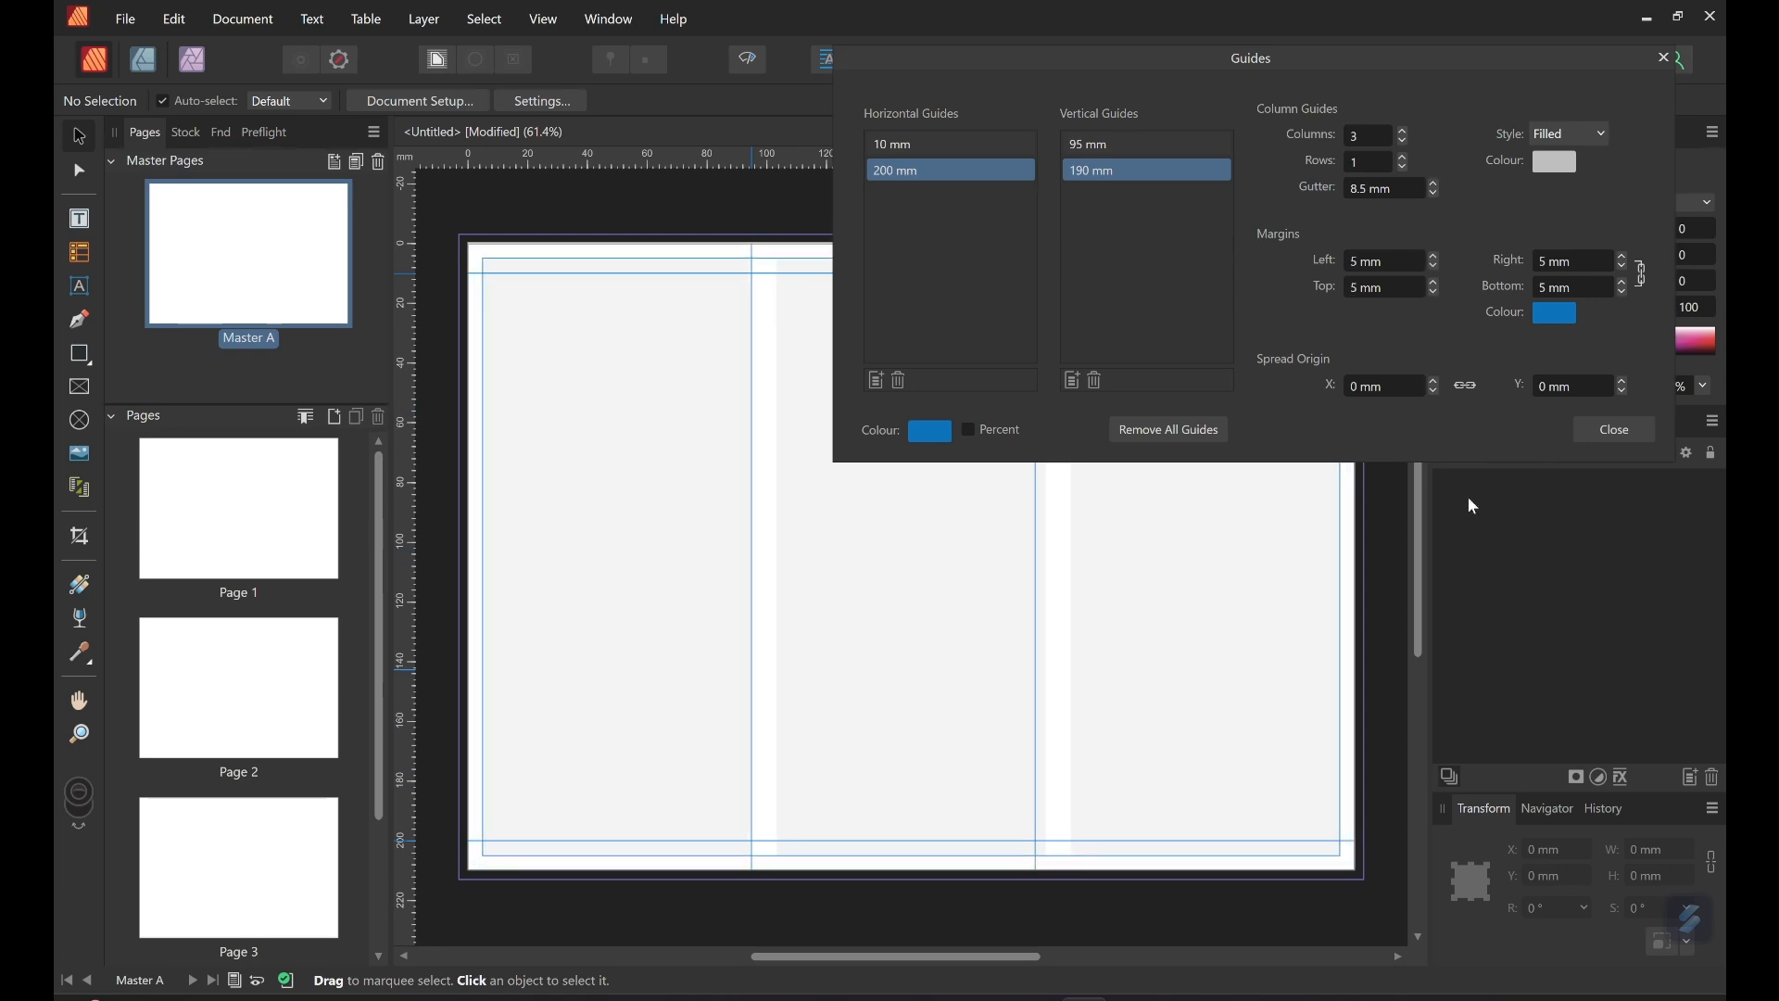
# Set the column guides to 3 rows with a 5 mm gutter and close the guide settings.
pyautogui.click(1403, 157)
pyautogui.click(1403, 157)
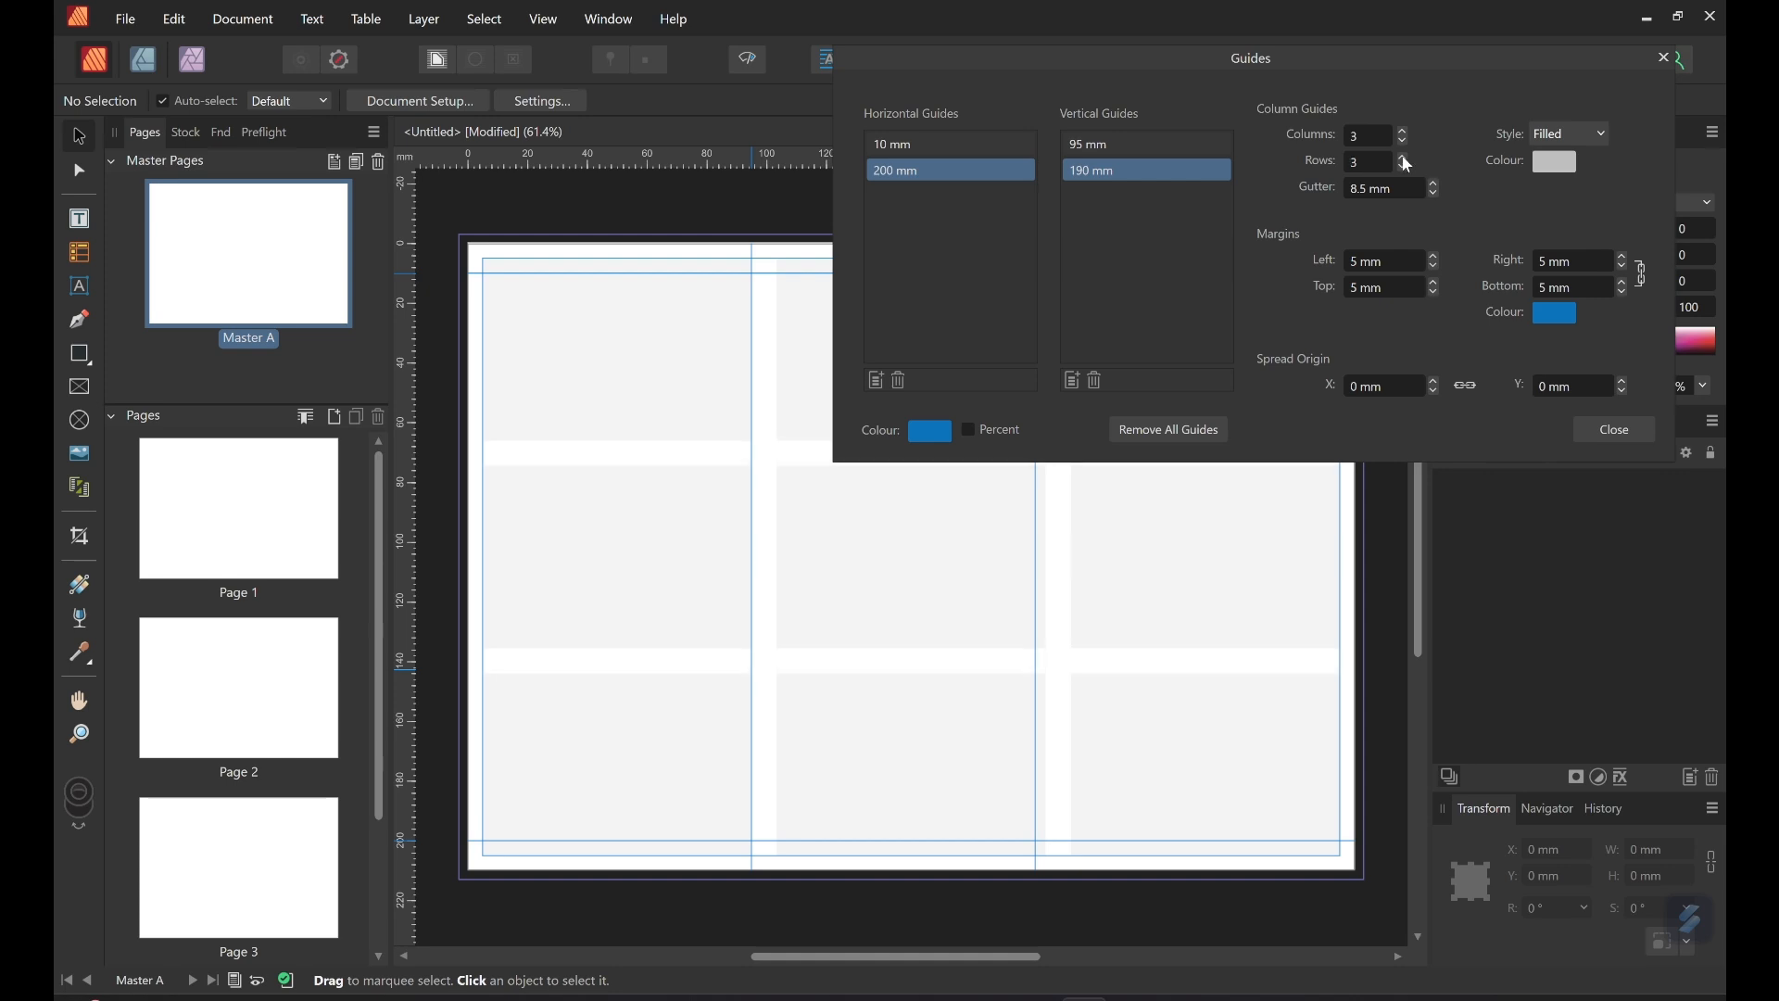
pyautogui.click(1434, 195)
pyautogui.click(1438, 197)
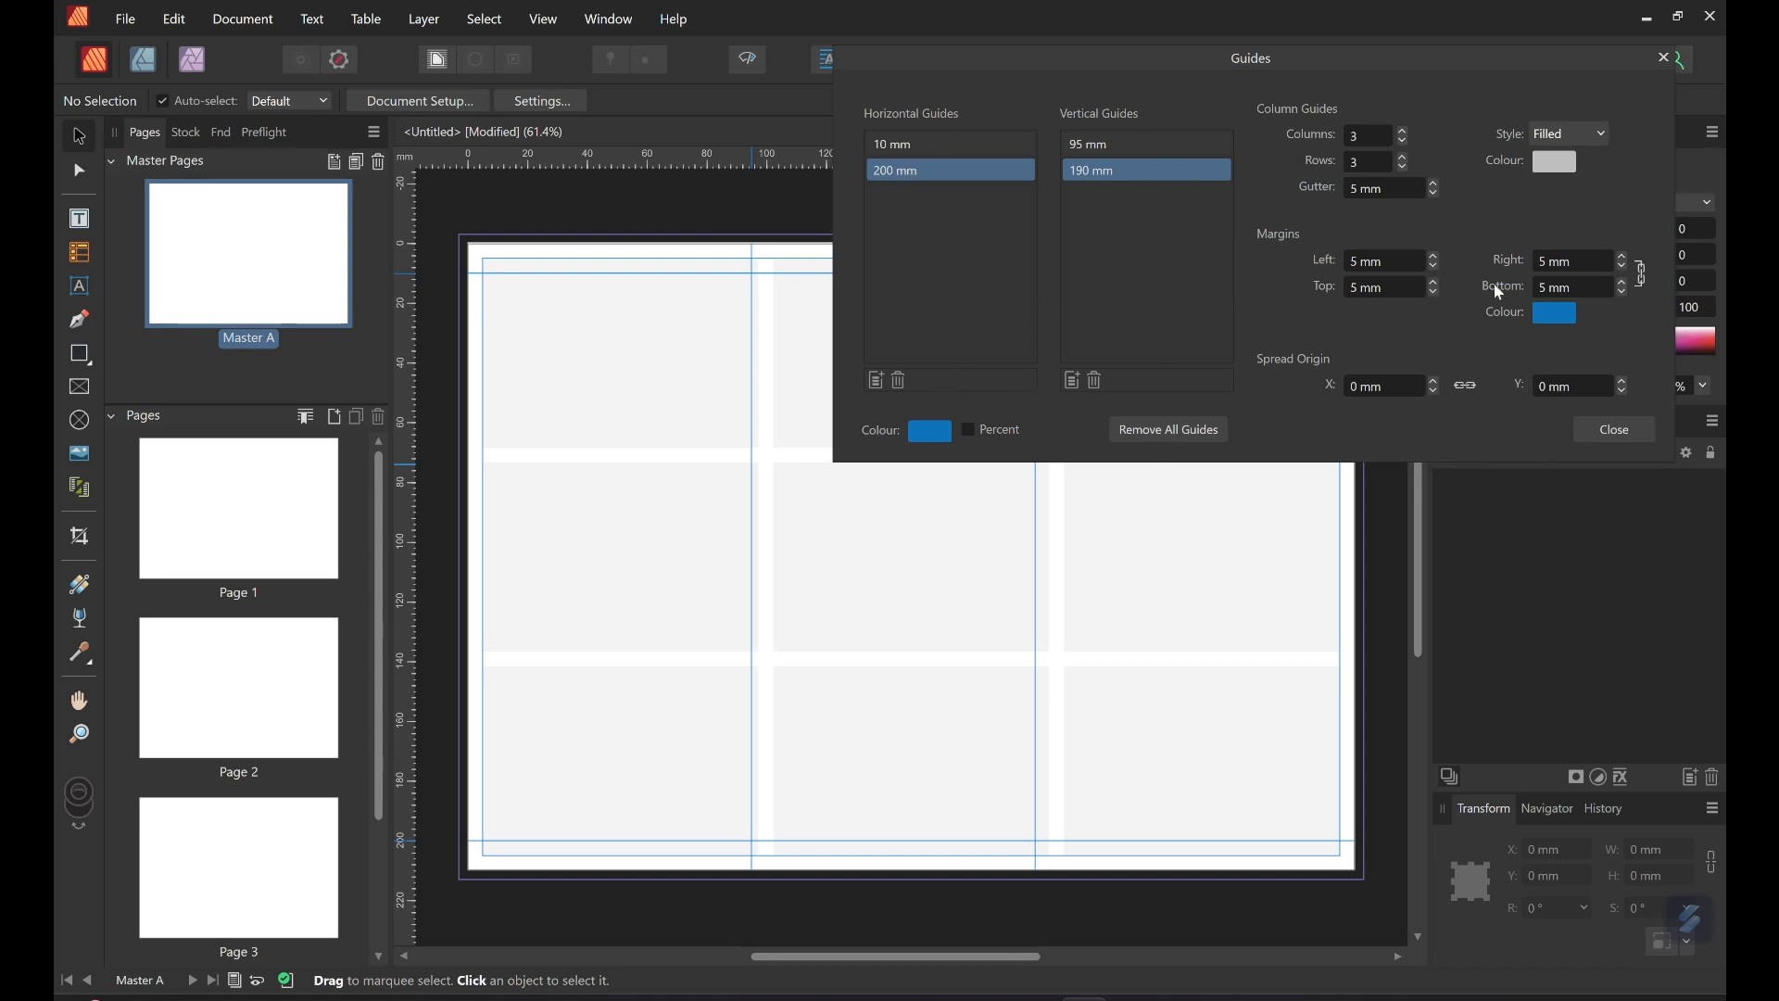
pyautogui.click(1618, 432)
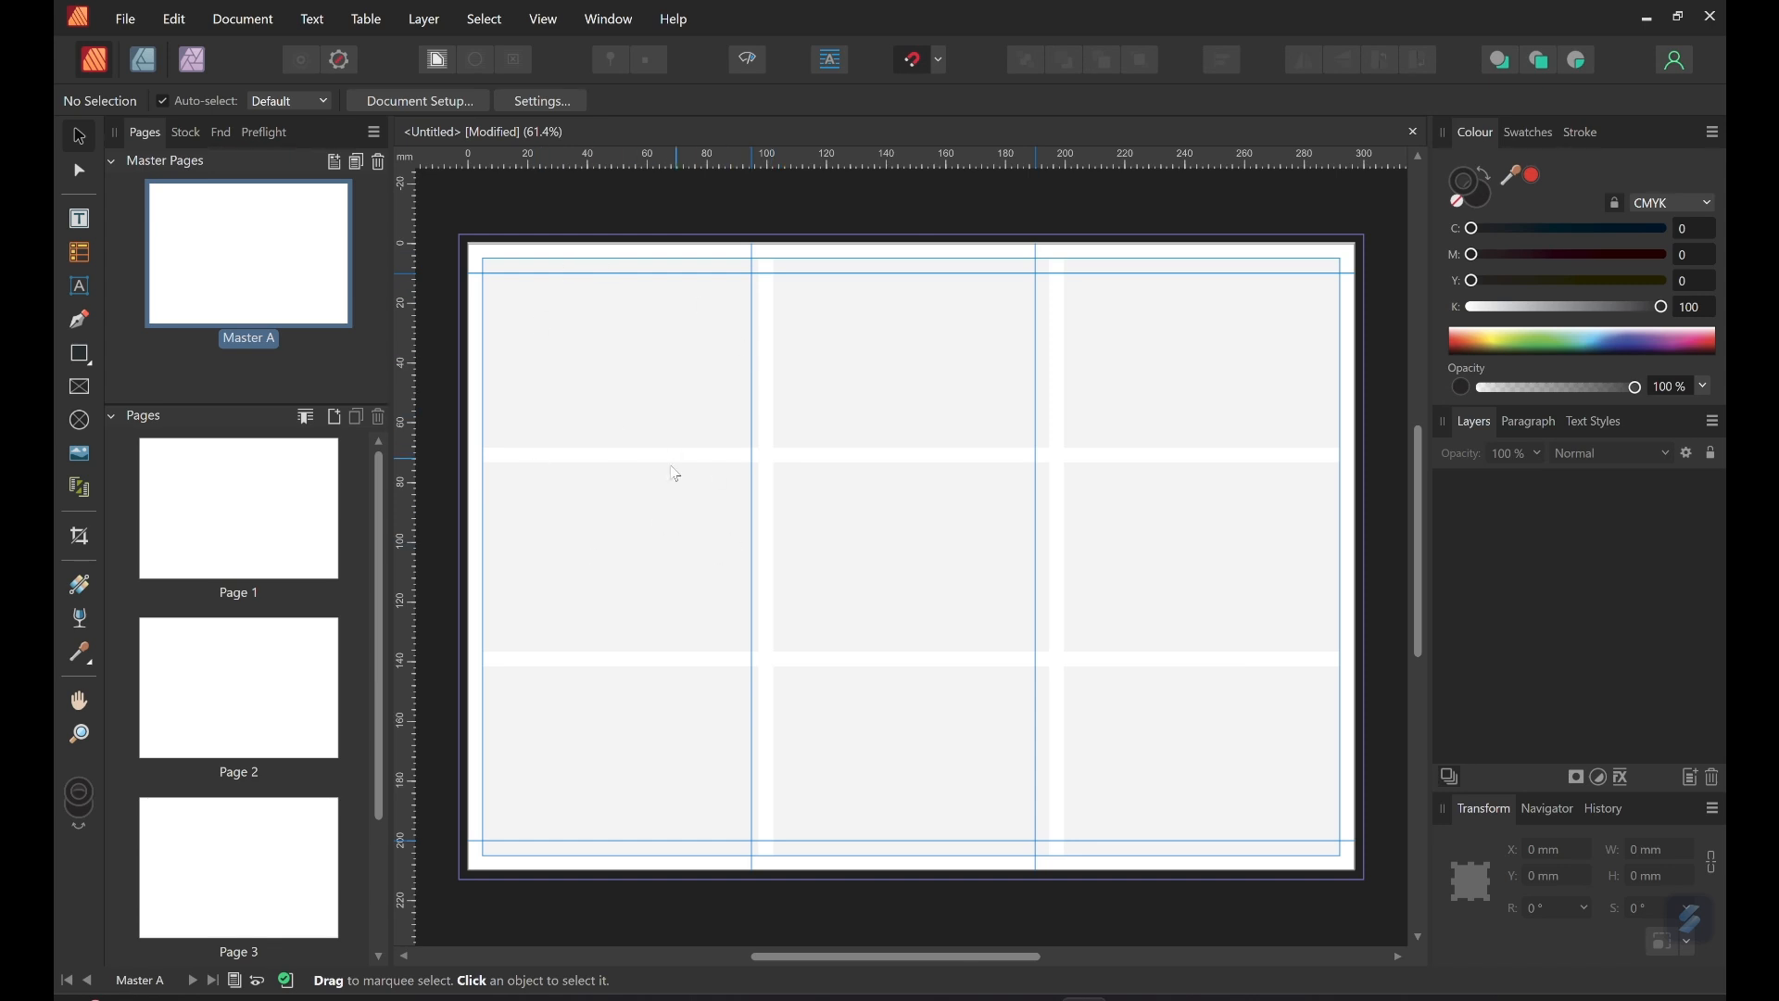
# Go to page 1 and add one page after page 4, based on Master A.
pyautogui.doubleClick(220, 535)
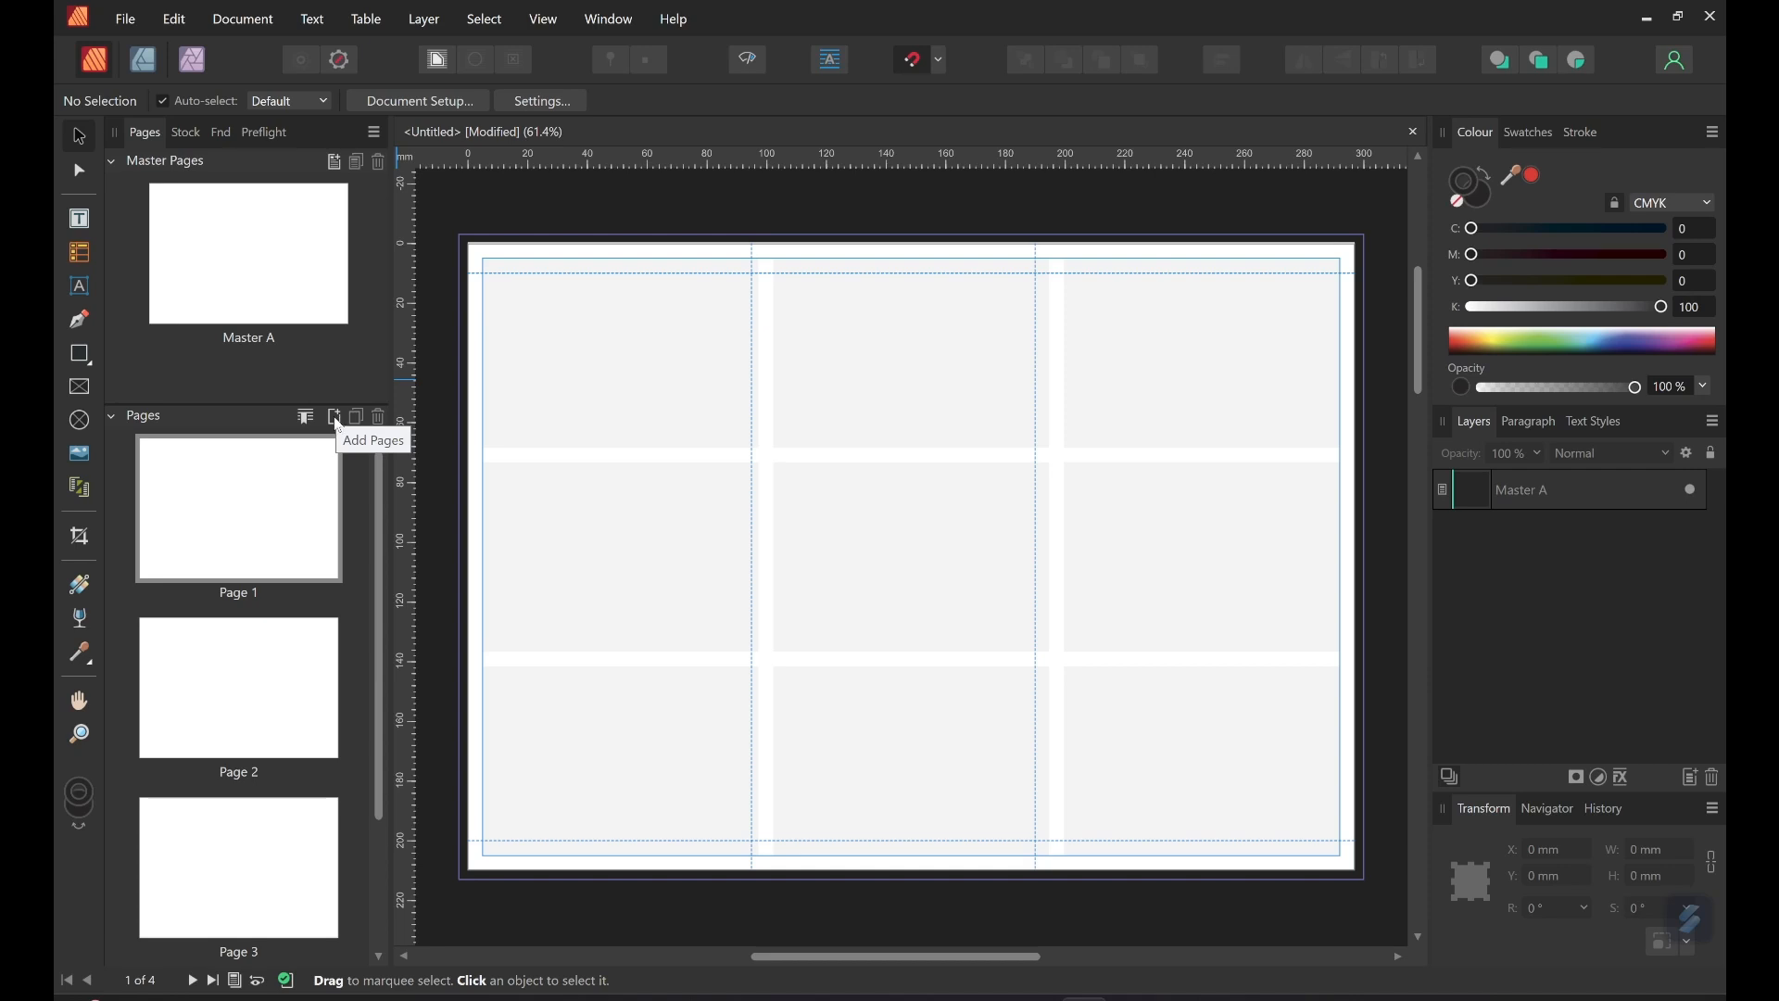
pyautogui.click(335, 421)
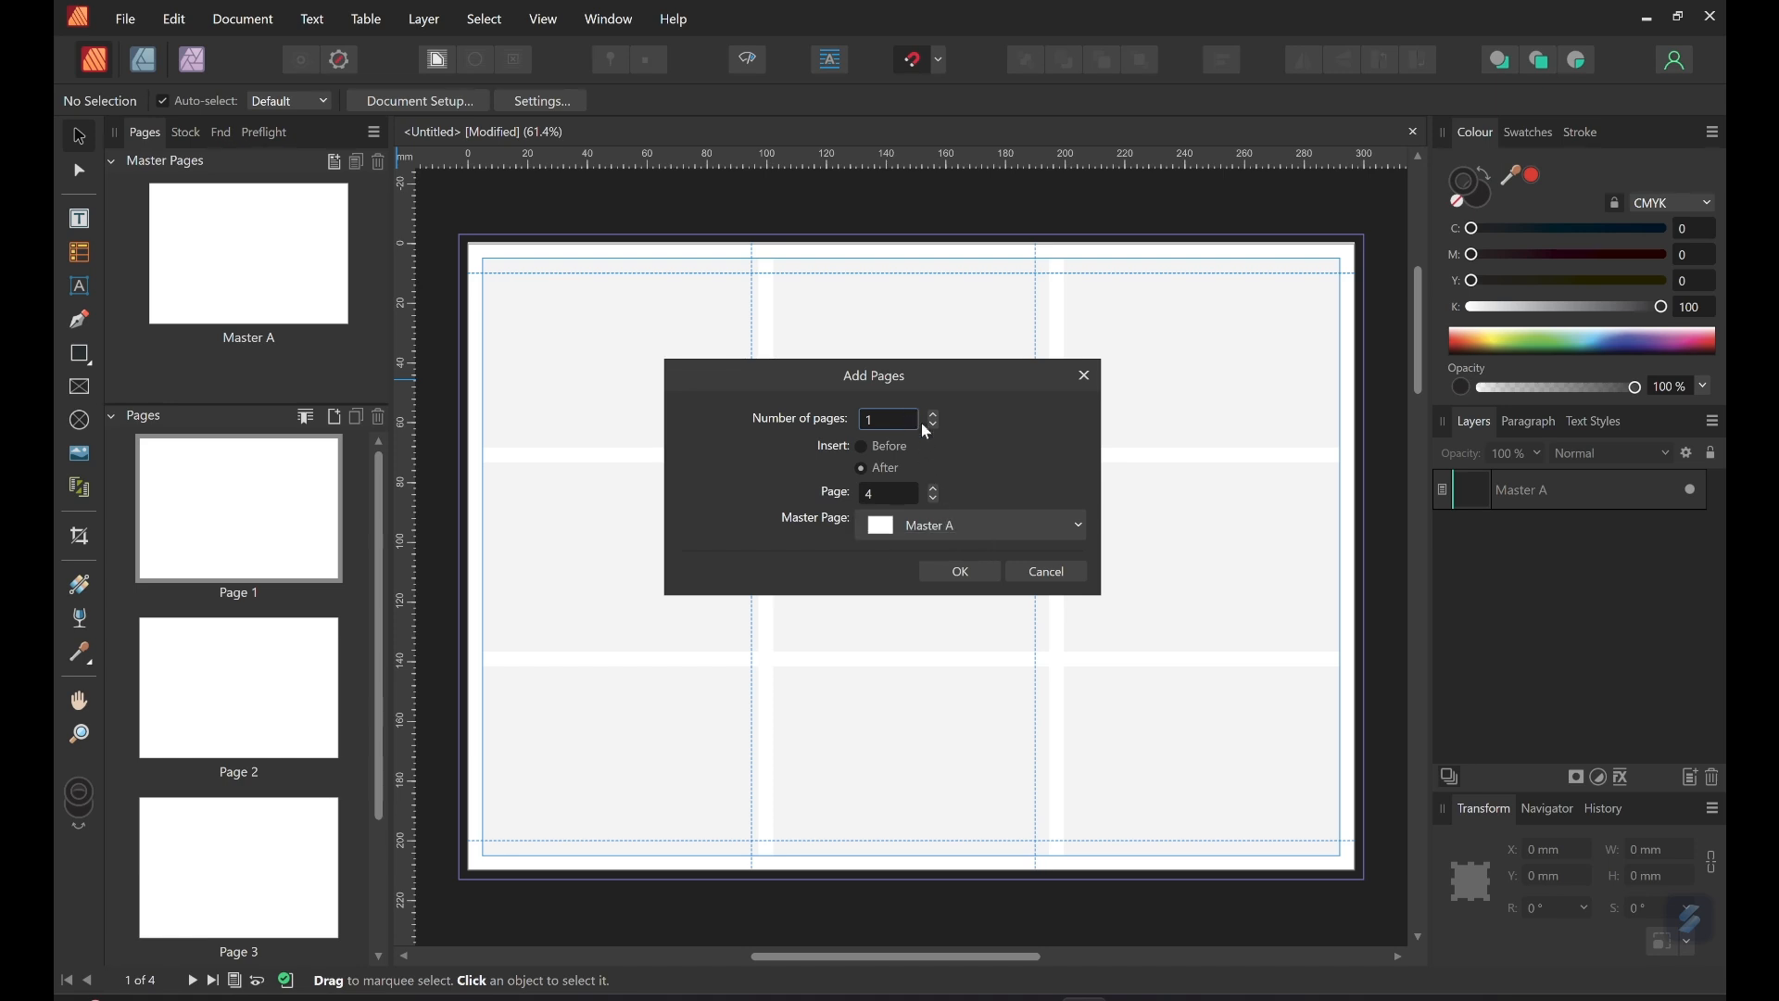
pyautogui.click(969, 571)
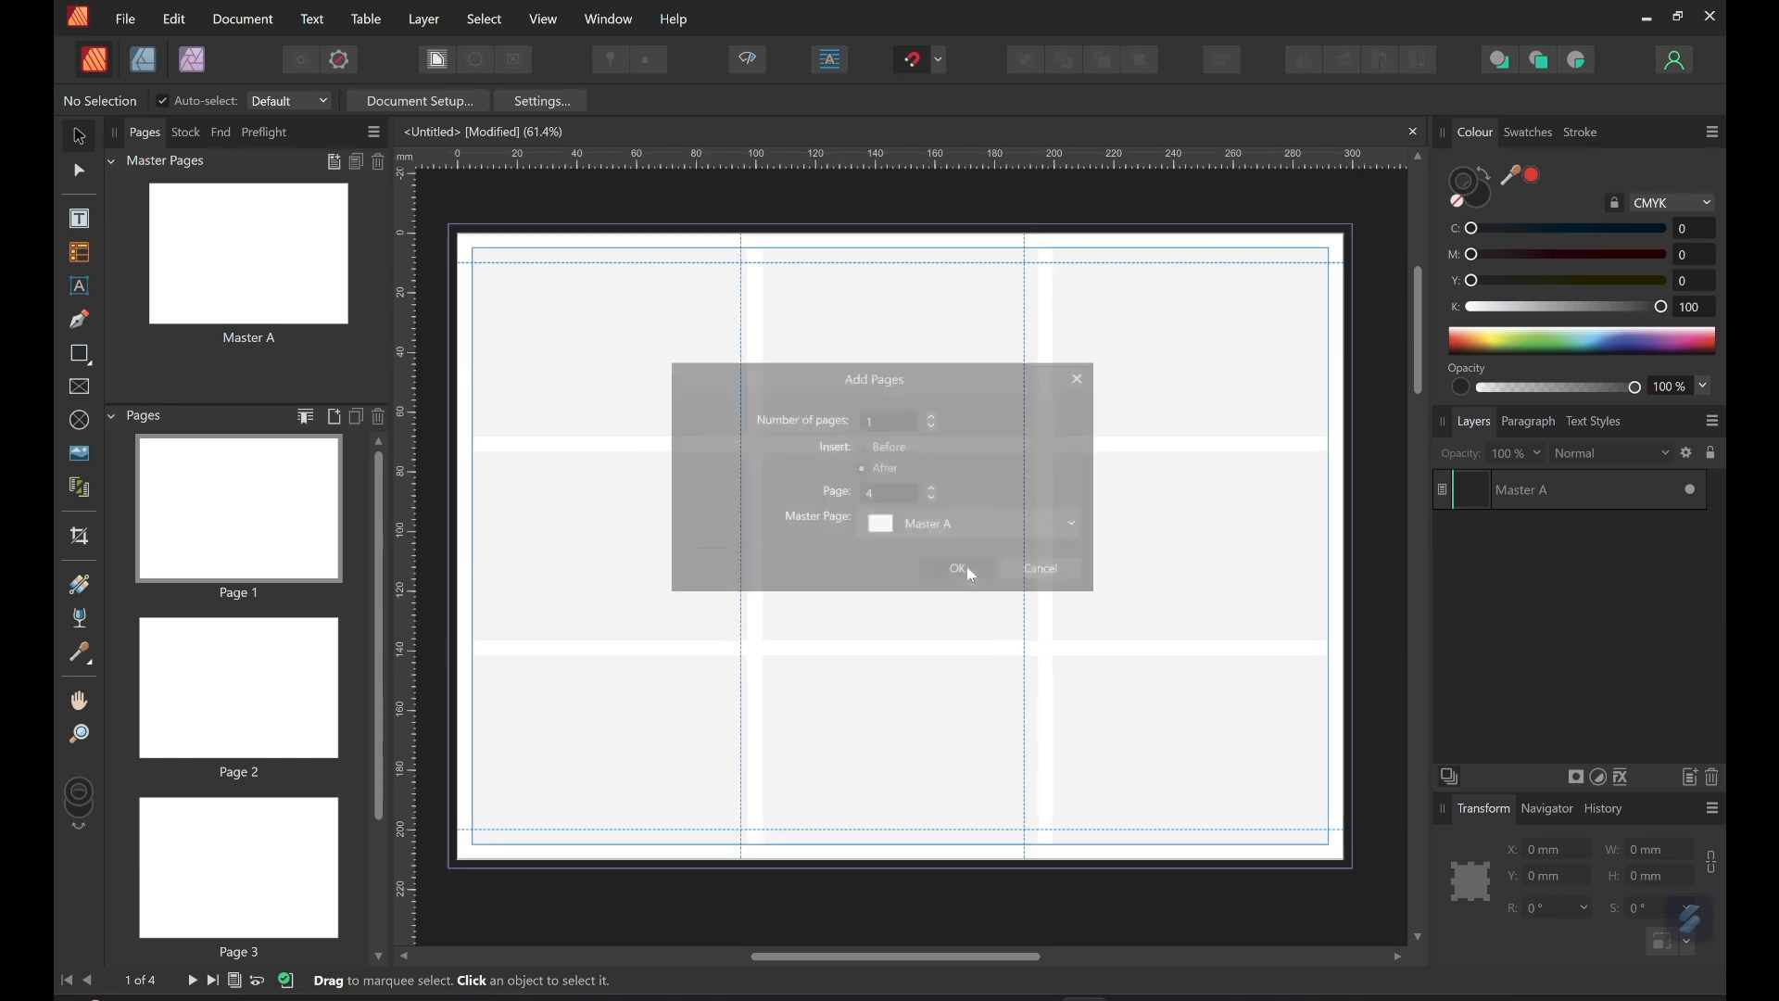
# View page 2 and page 1 to check the guides inherited from the master page.
pyautogui.click(239, 686)
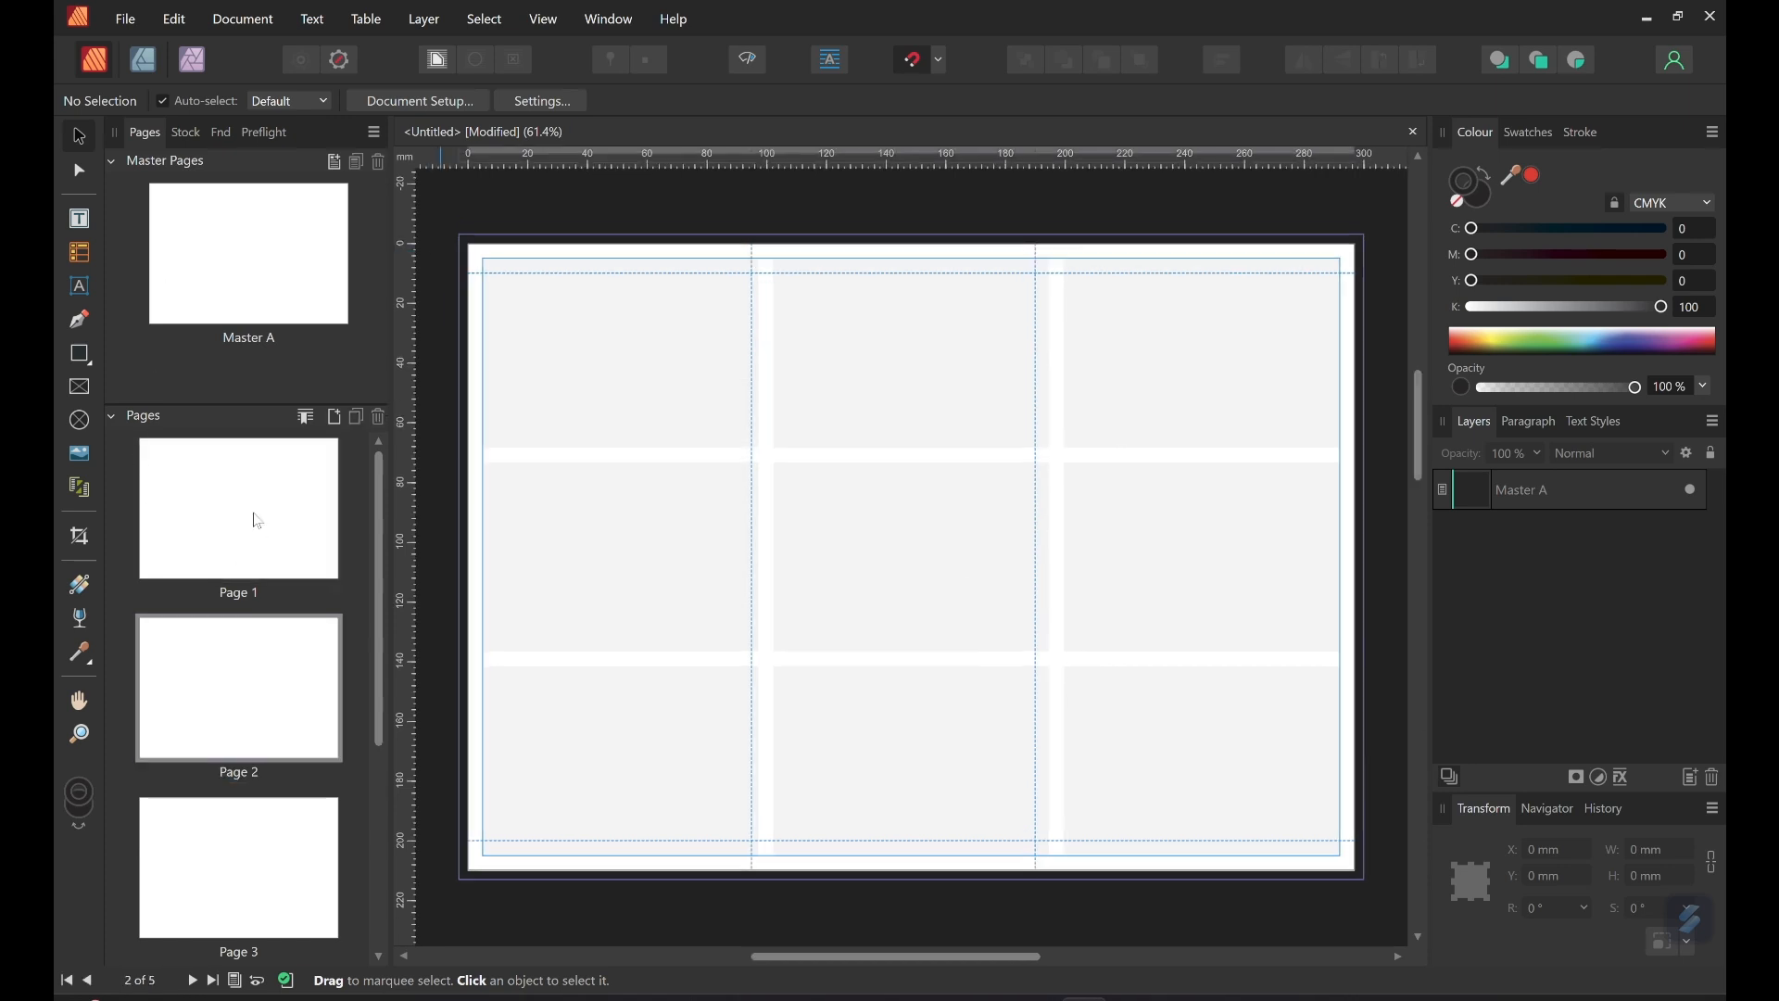
pyautogui.click(257, 520)
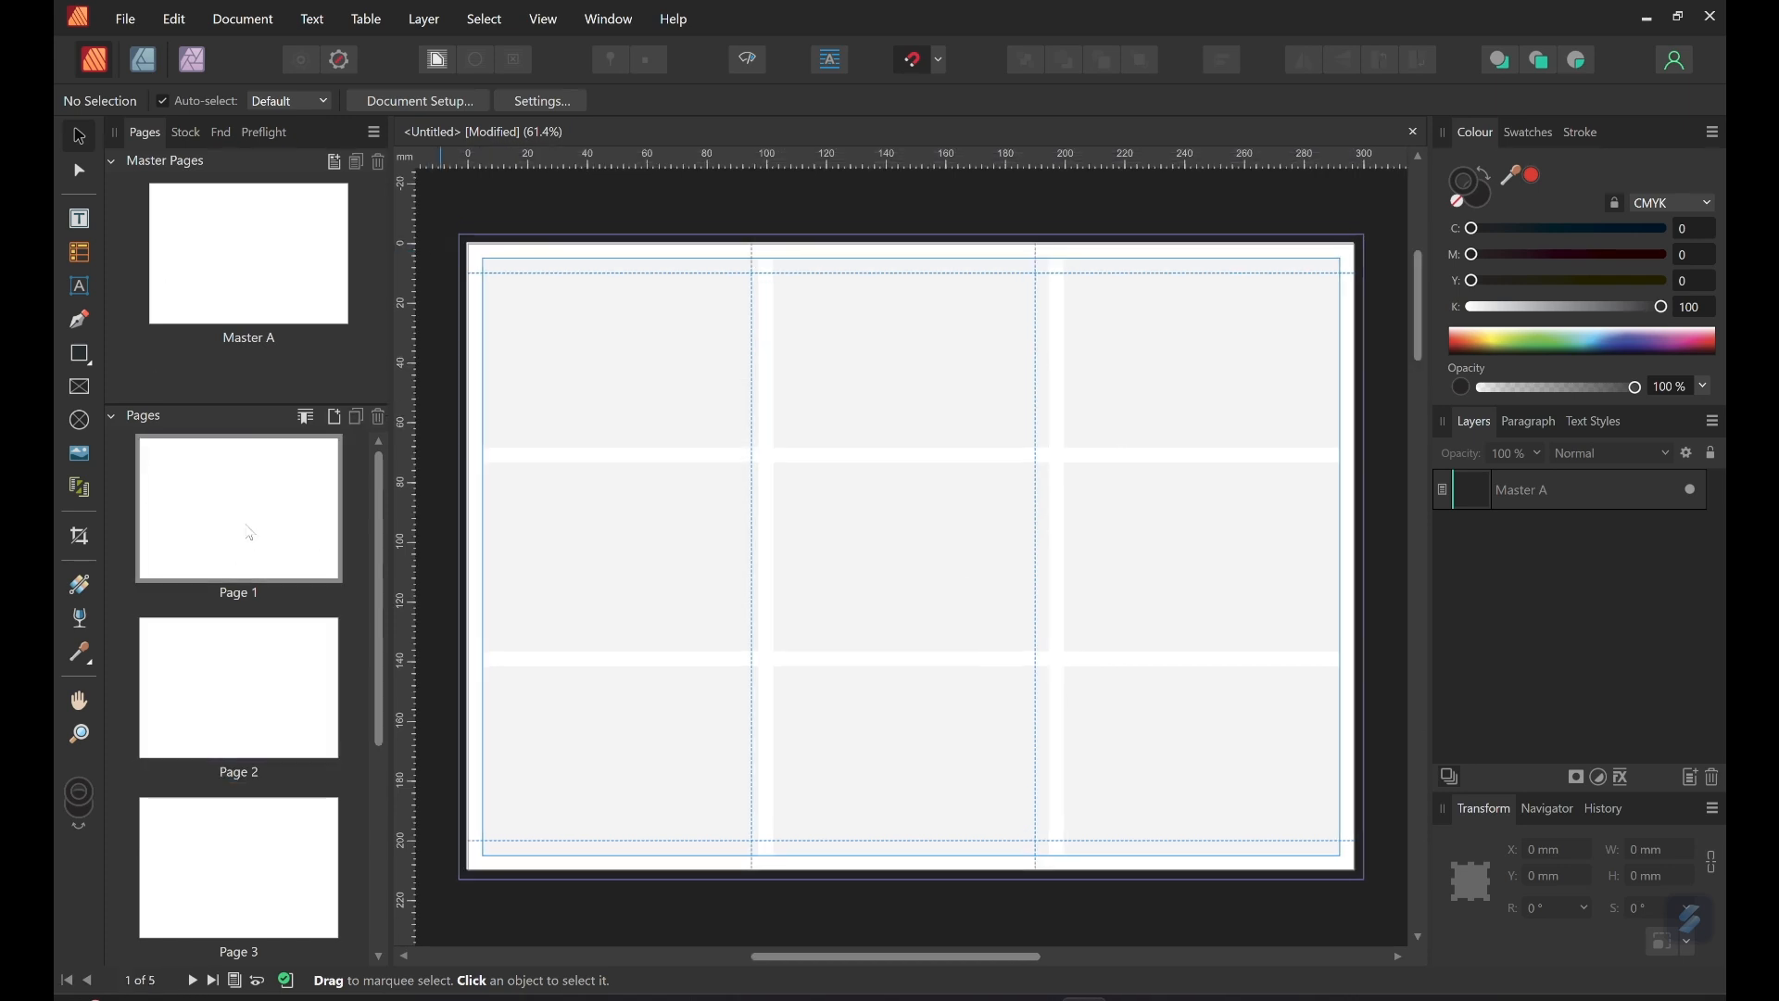
pyautogui.scroll(-1, 251, 536)
pyautogui.scroll(1, 250, 535)
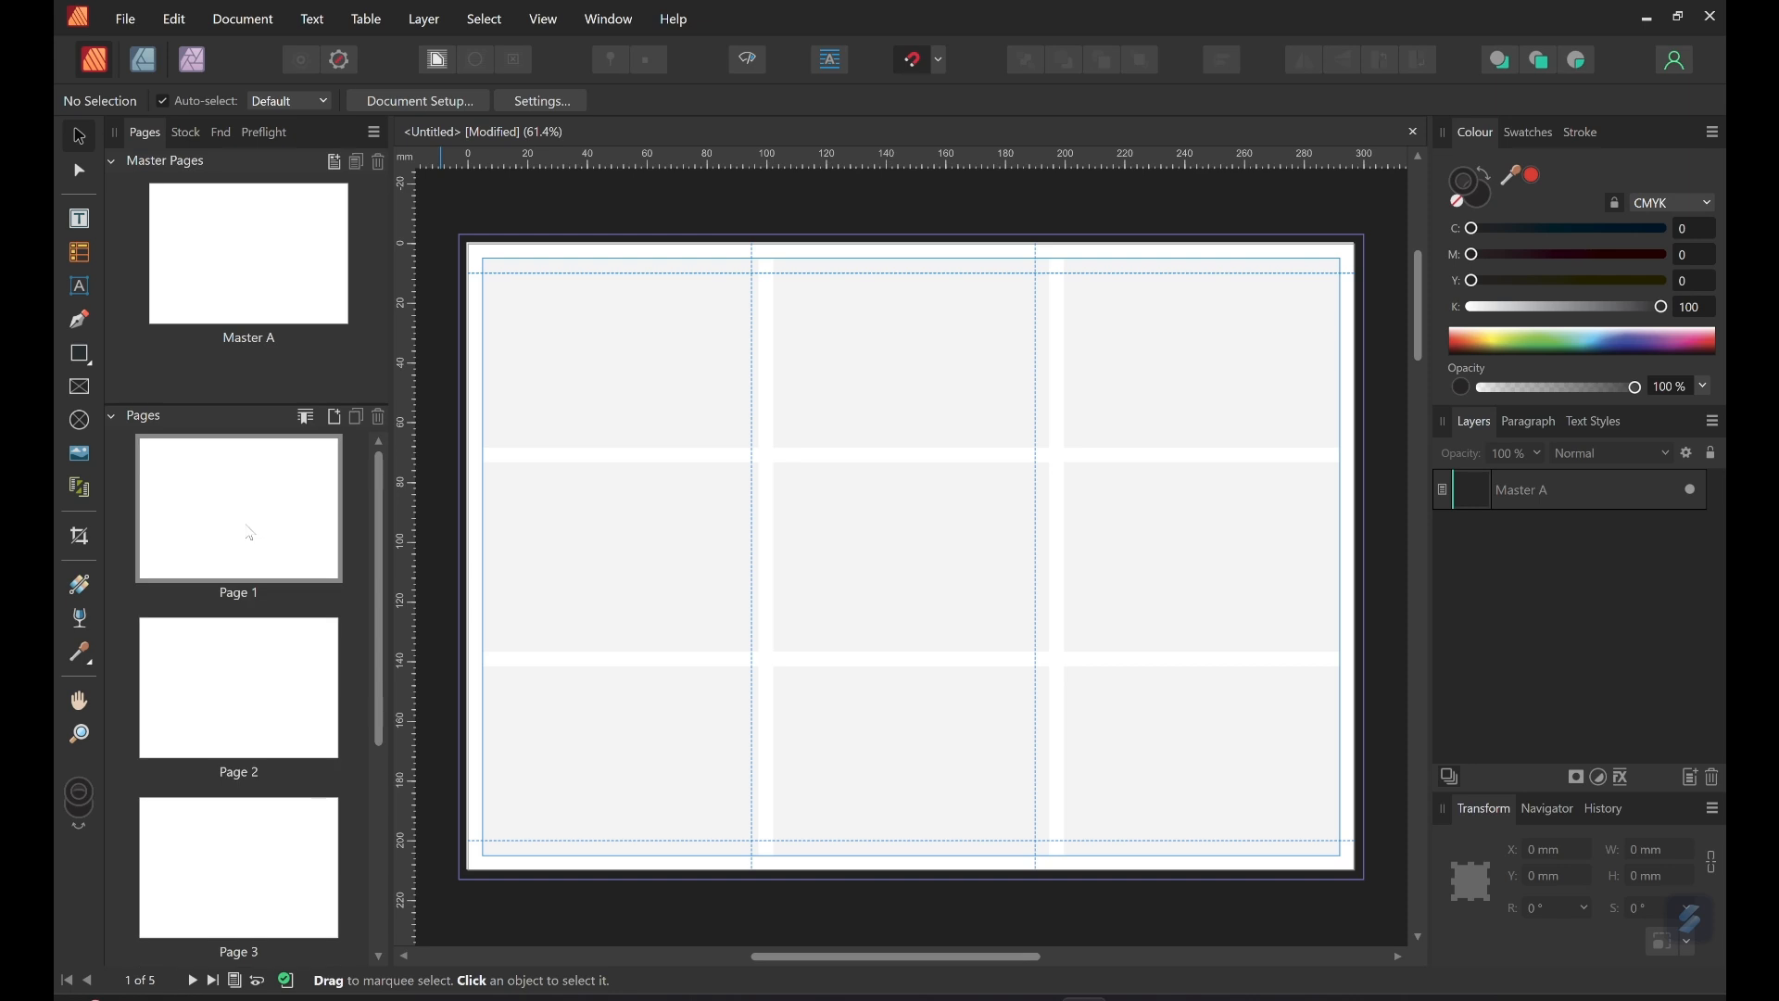